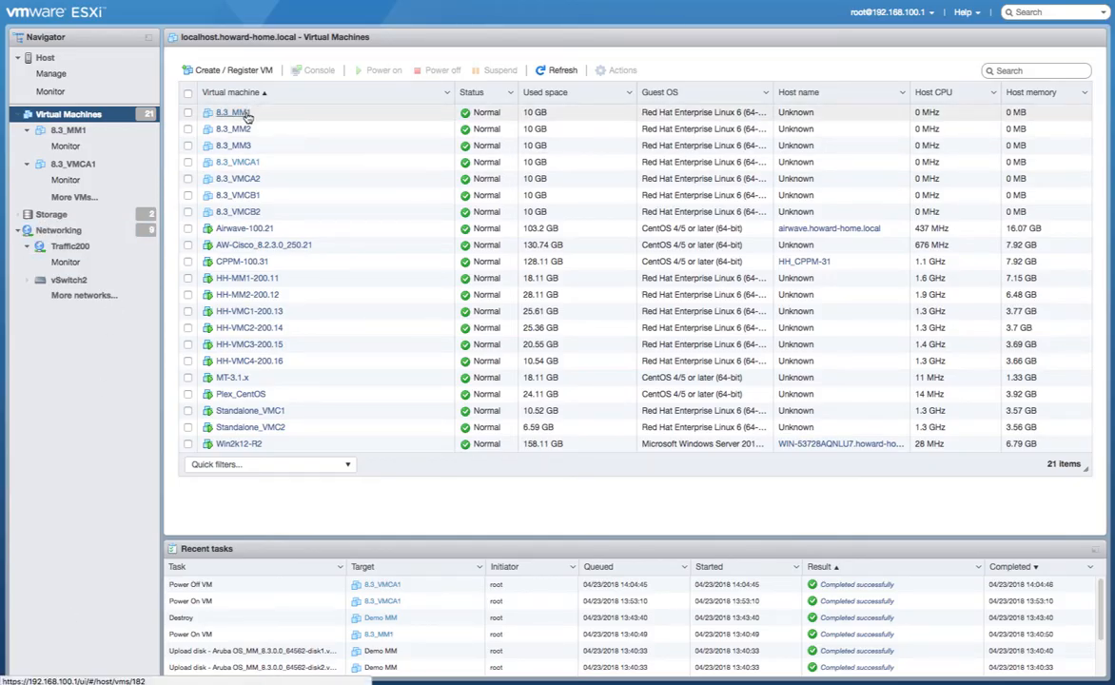
- Power on 8.3_MM1, open its browser console and boot the AOS-P0 partition
click(233, 112)
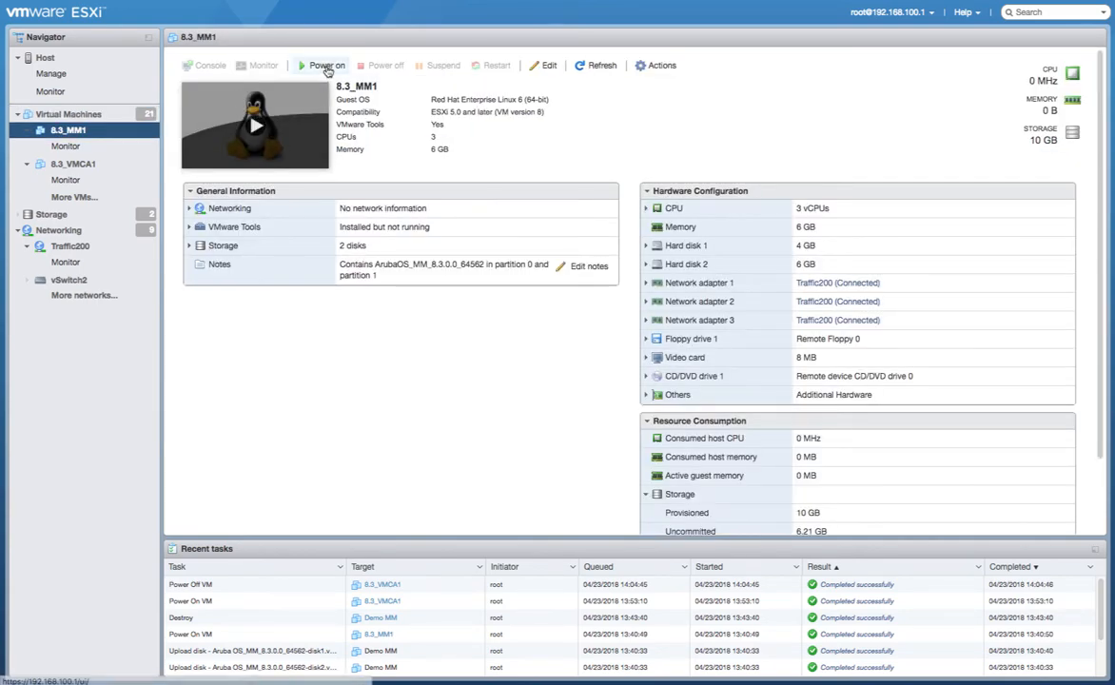
click(327, 68)
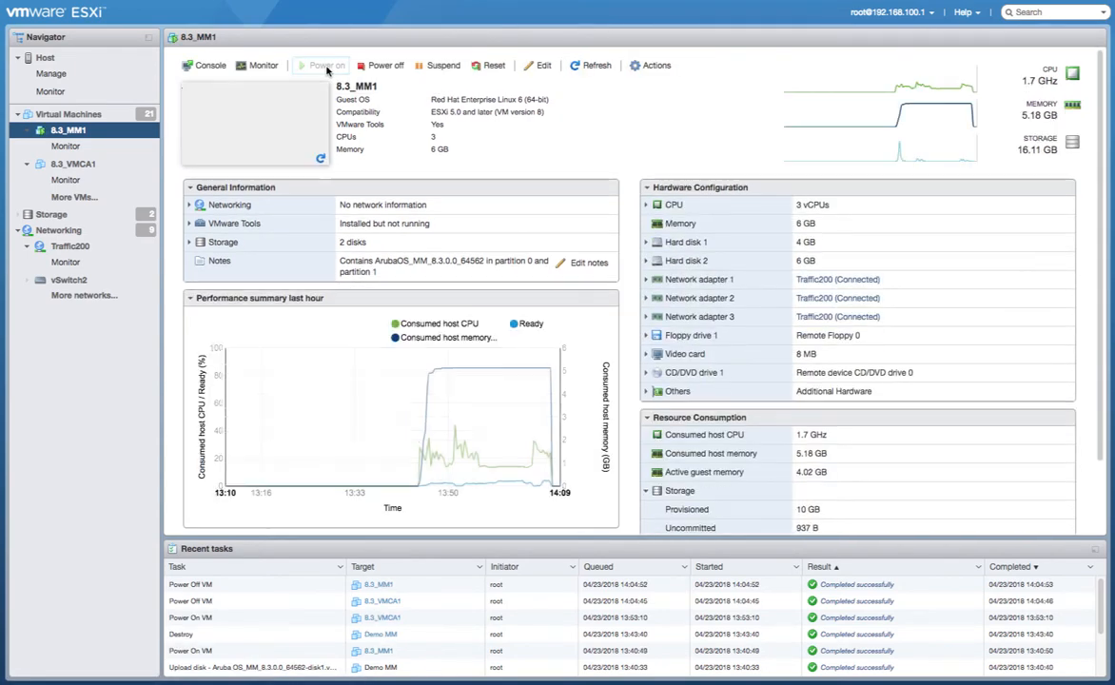
click(204, 66)
click(217, 119)
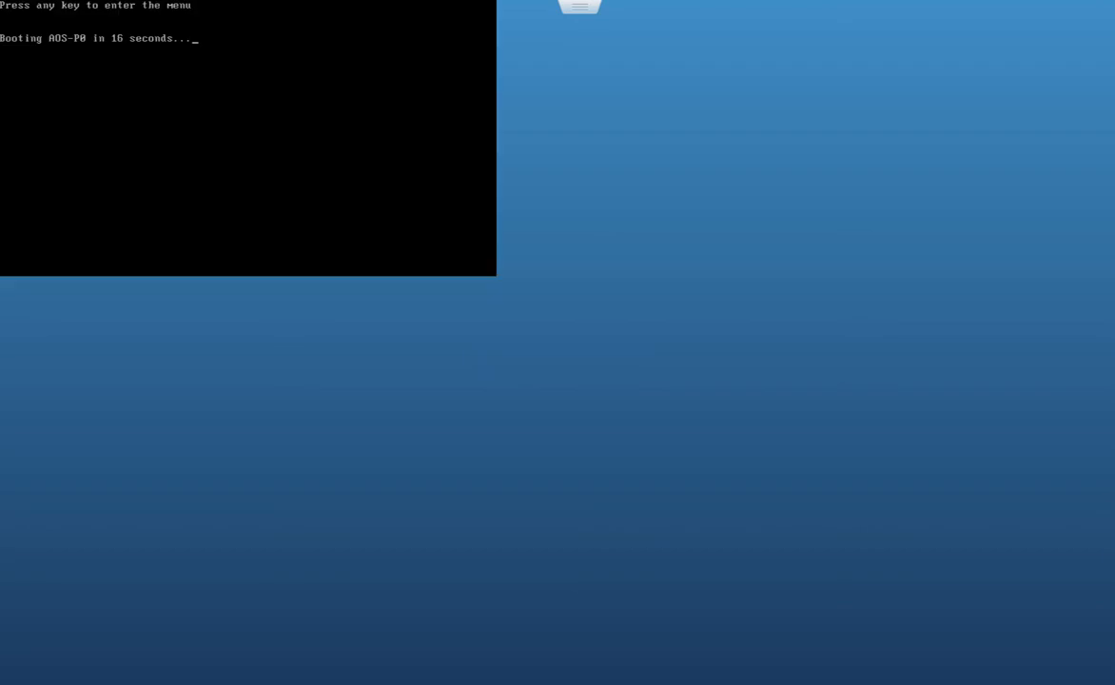
key(Return)
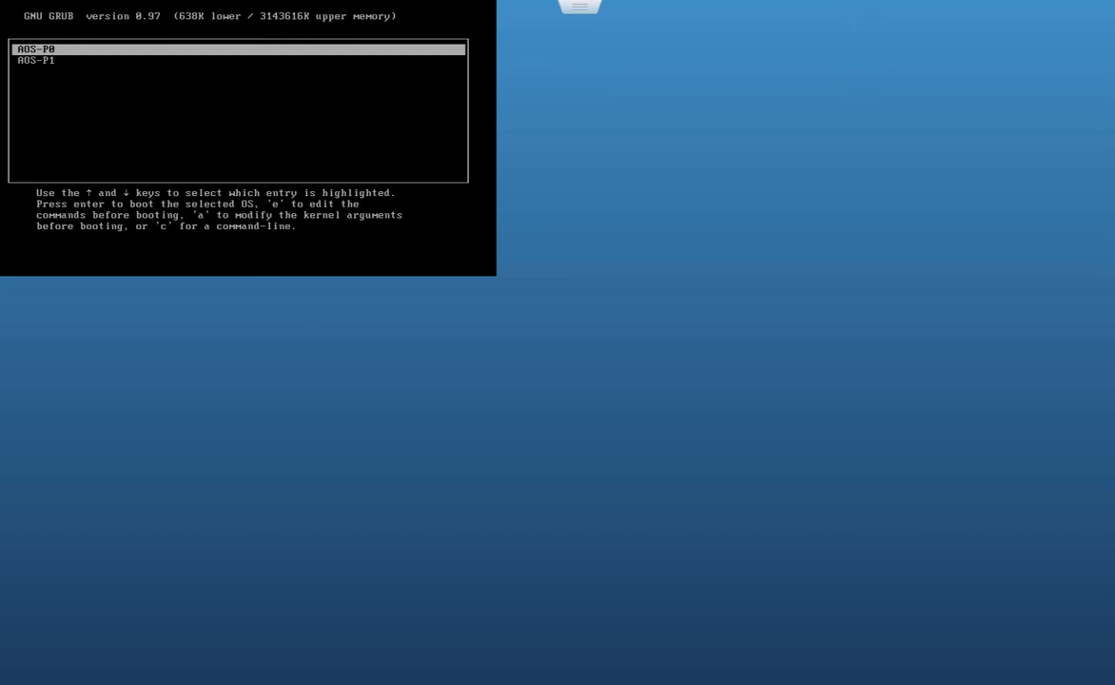
key(Return)
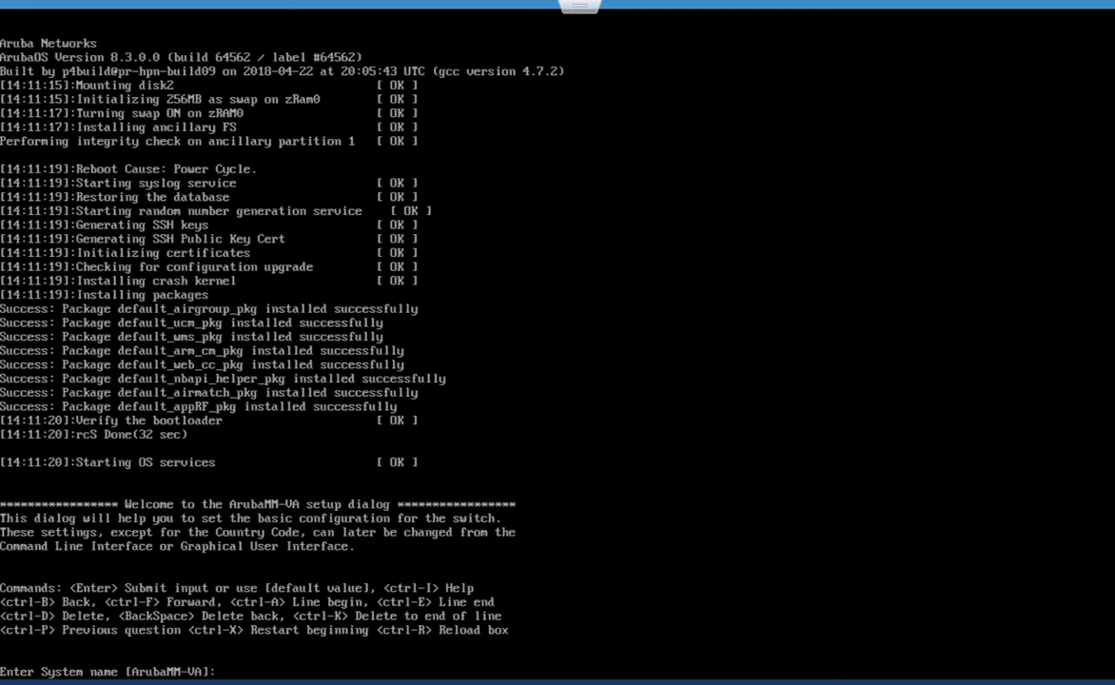
- Name the system 8.3_MM1 on access VLAN 200 (GE 0/0/0), IP 192.168.200.51/24, gateway 192.168.200.254, no IPv6
text(8.3_MM1)
key(Return)
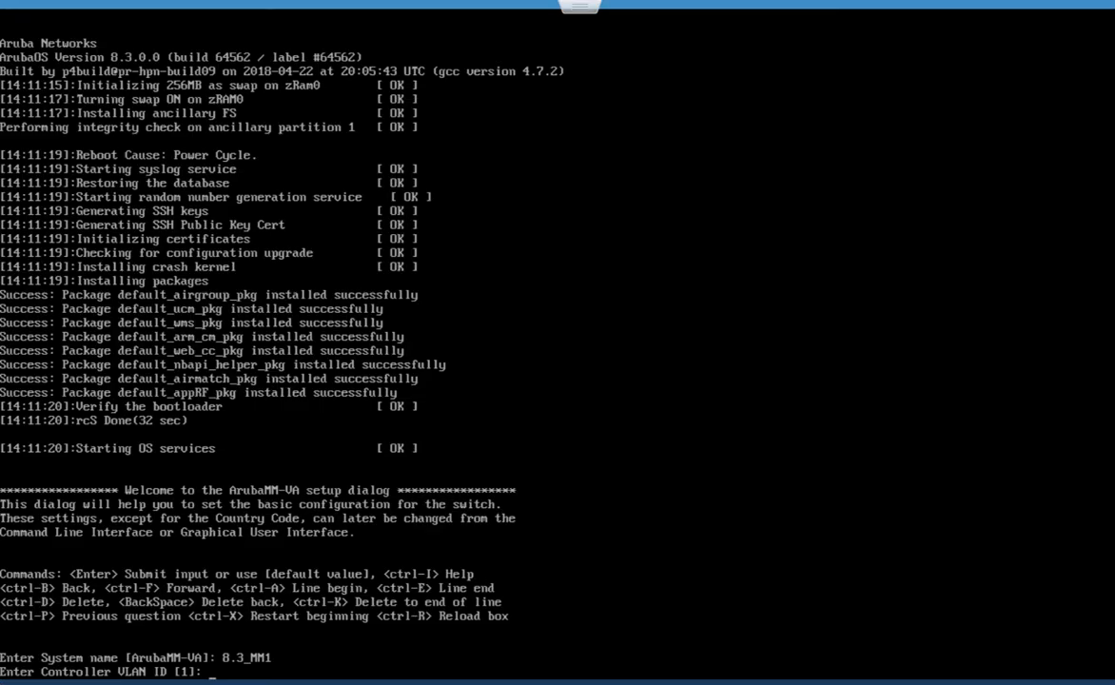
text(200)
key(Return)
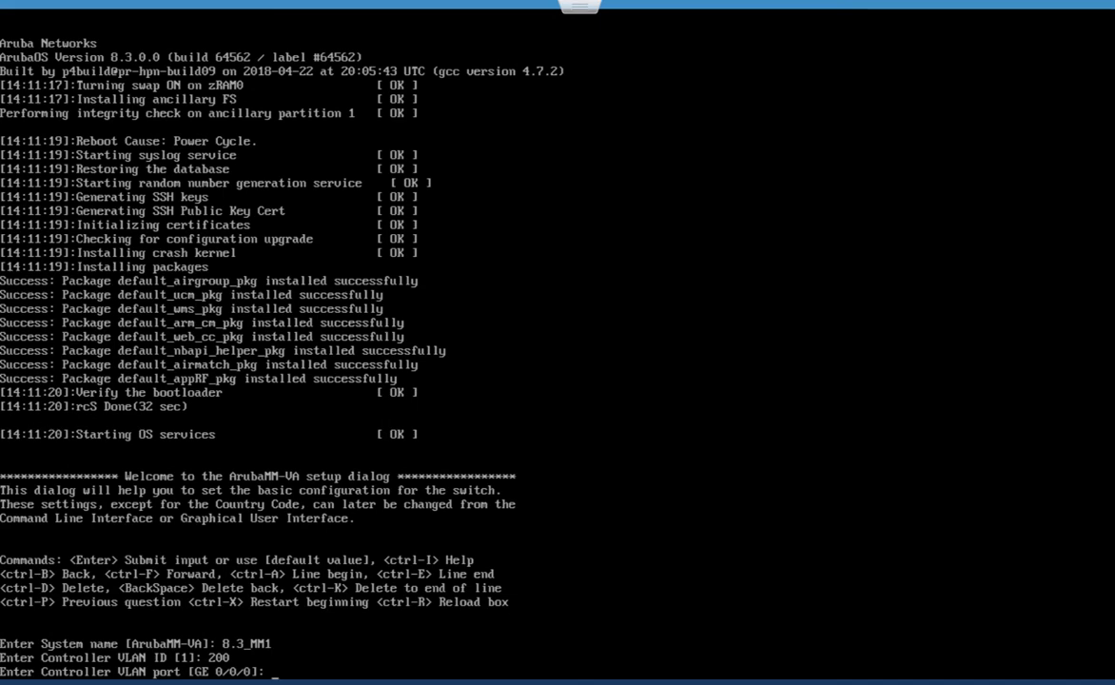
key(Return)
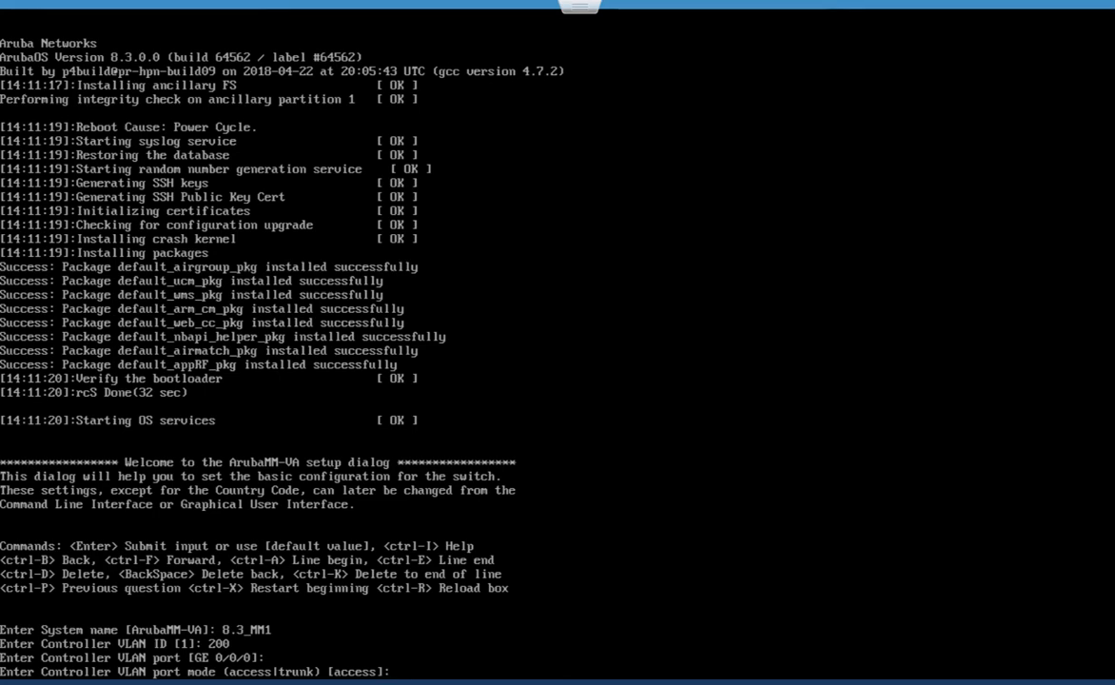
key(Return)
text(192)
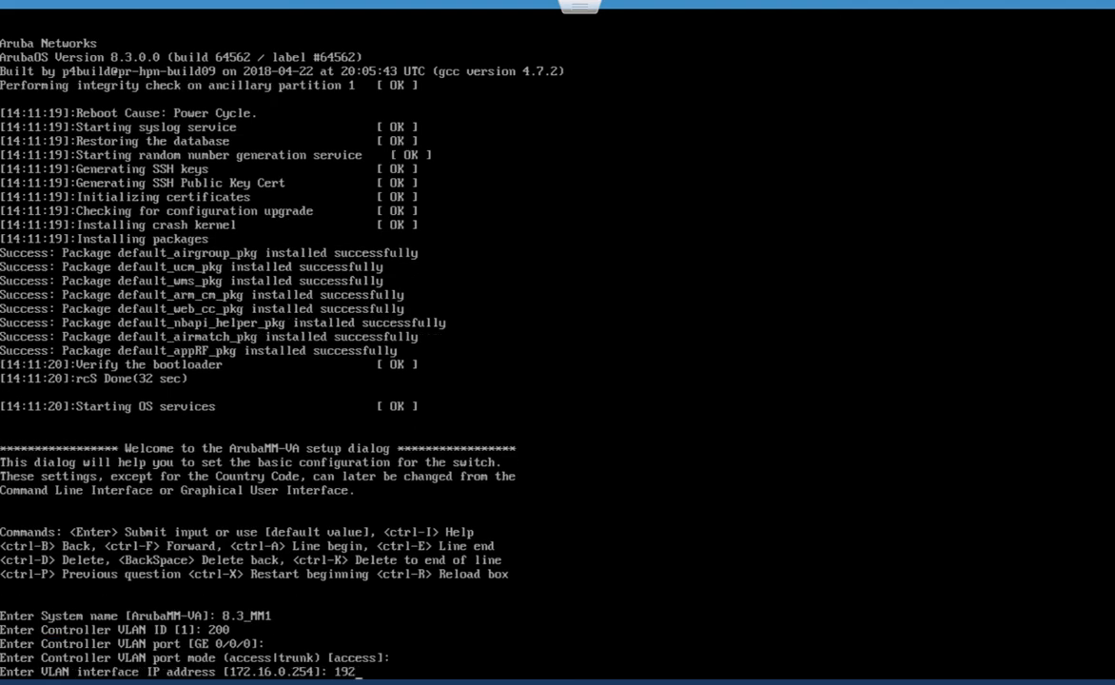
text(.168.200.51)
key(Return)
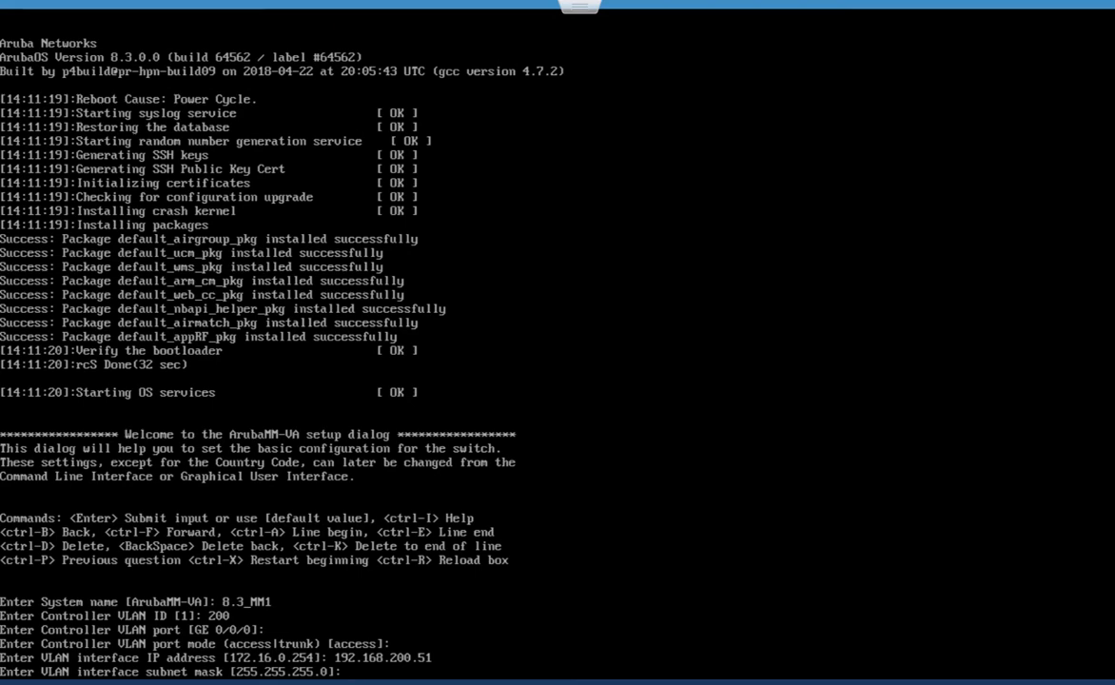
key(Return)
text(192.168.)
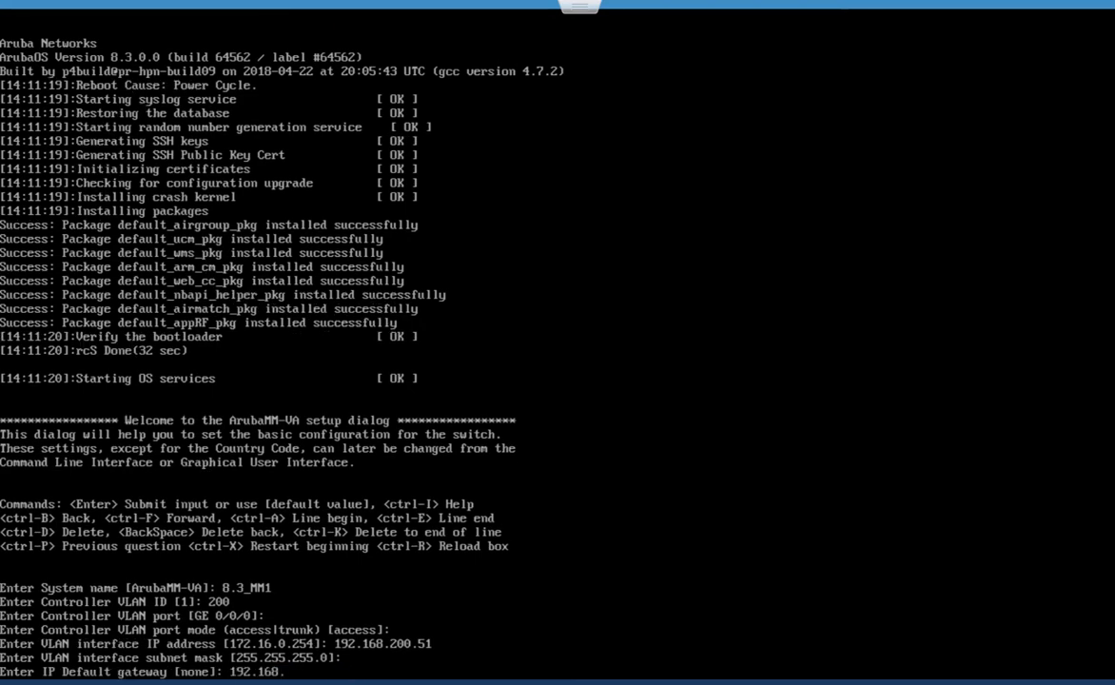
text(200.254)
key(Return)
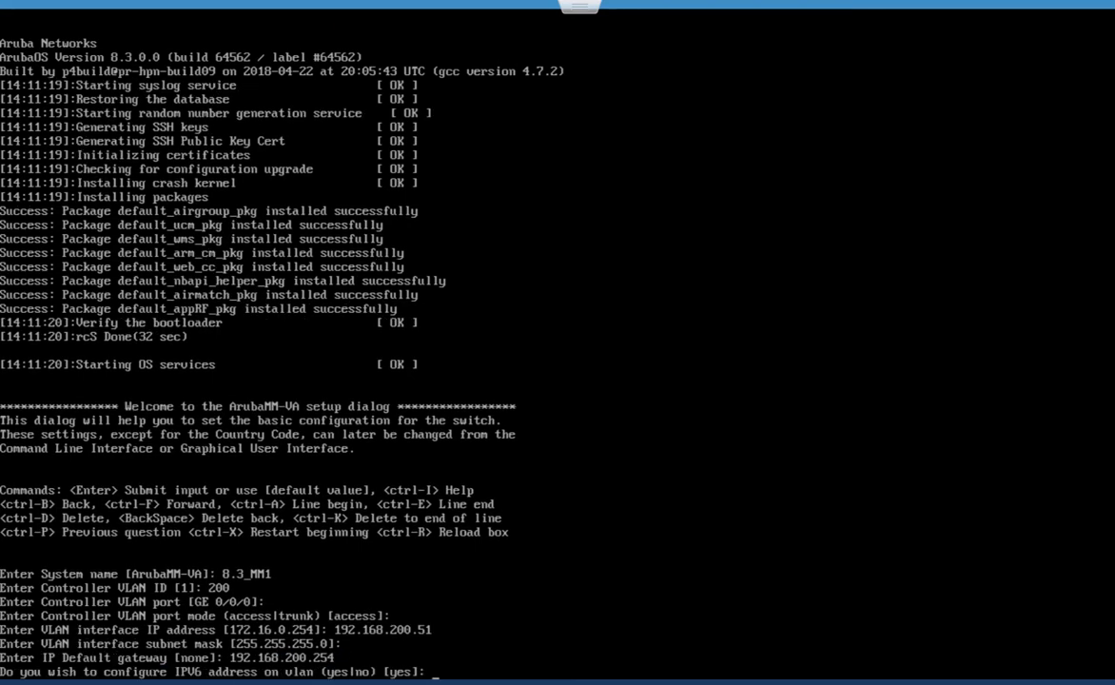
text(no)
key(Return)
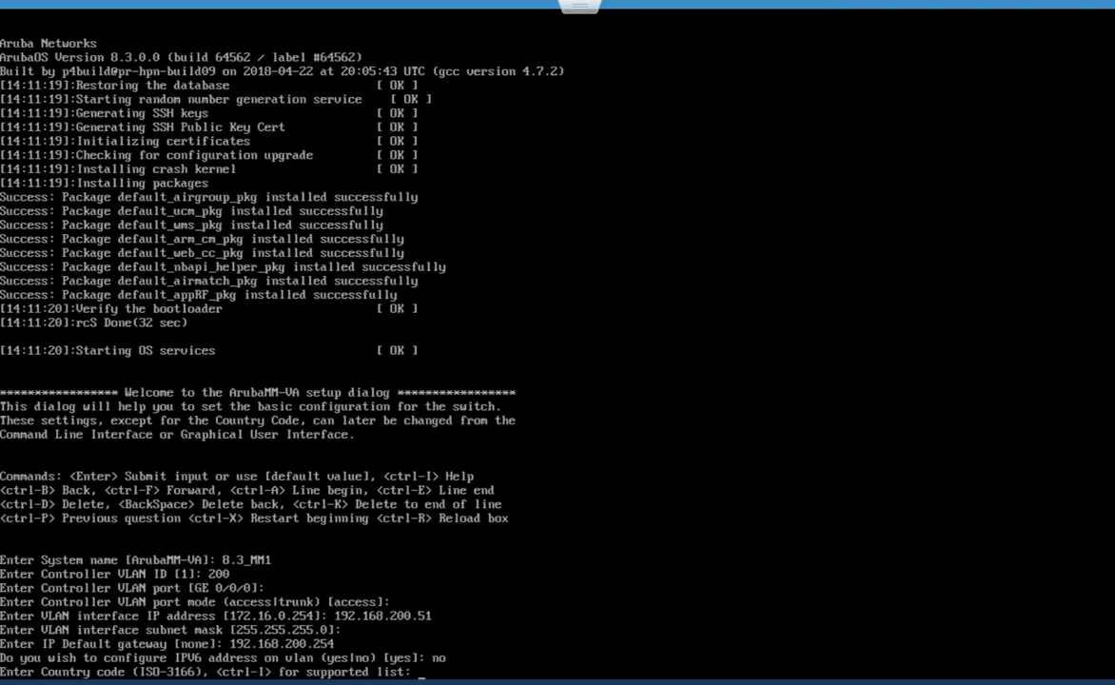
- Set country US, time zone America/Denver, UTC time 14:14:30 and the default date 4/23/2018
text(US)
key(Return)
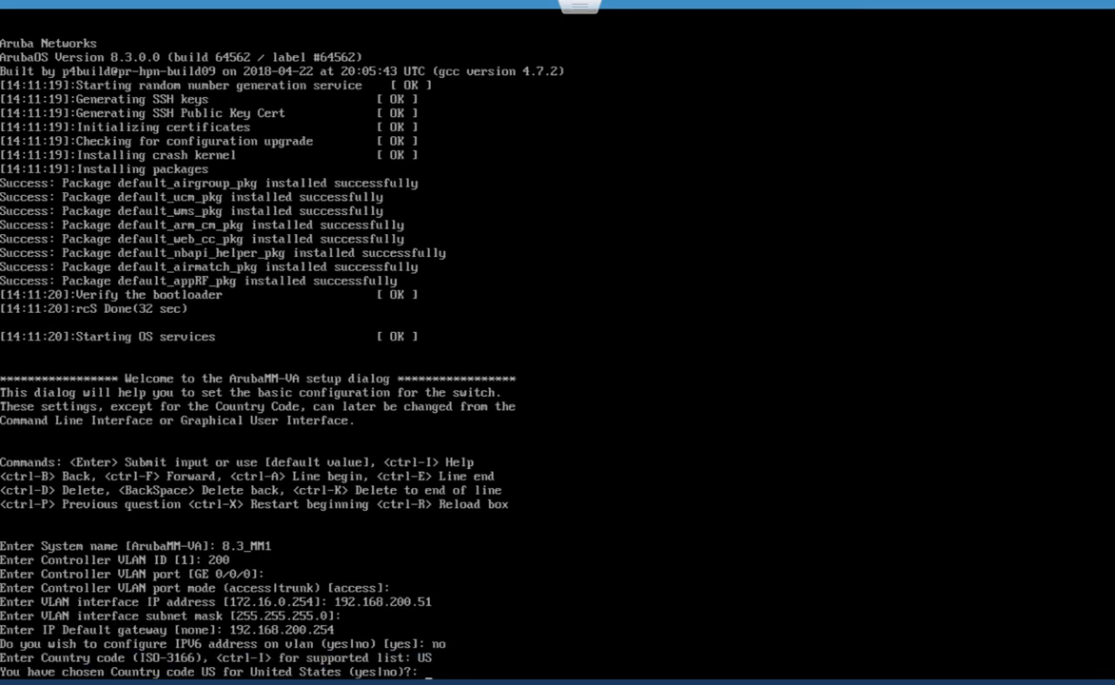
text(yes)
key(Return)
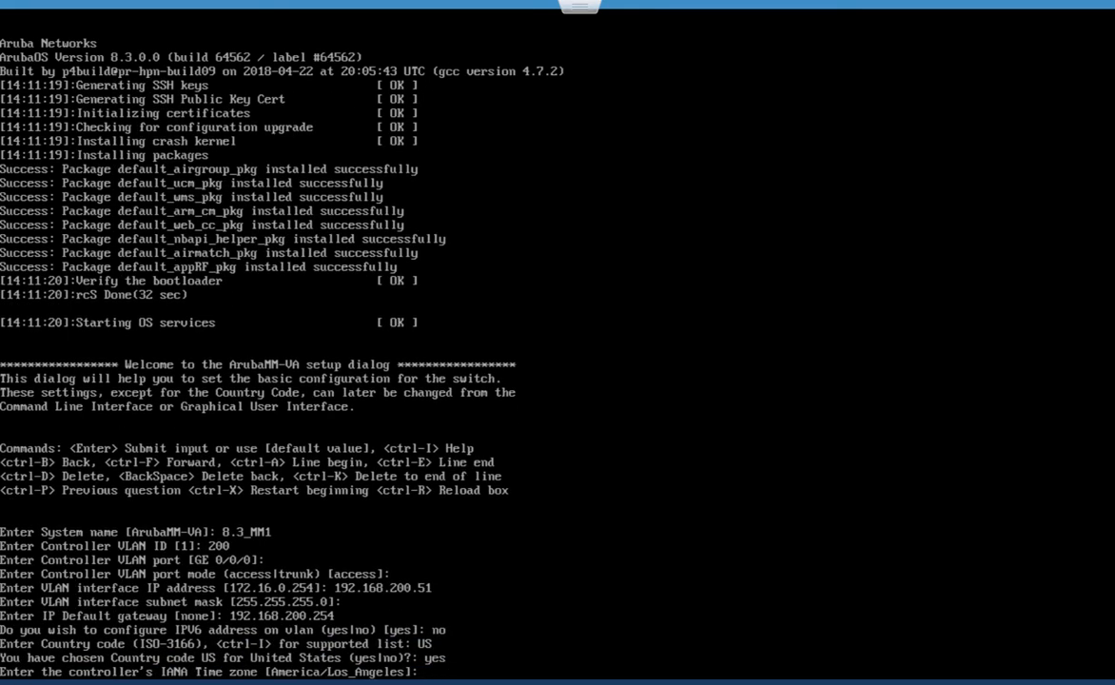
text(America/Denver)
key(Return)
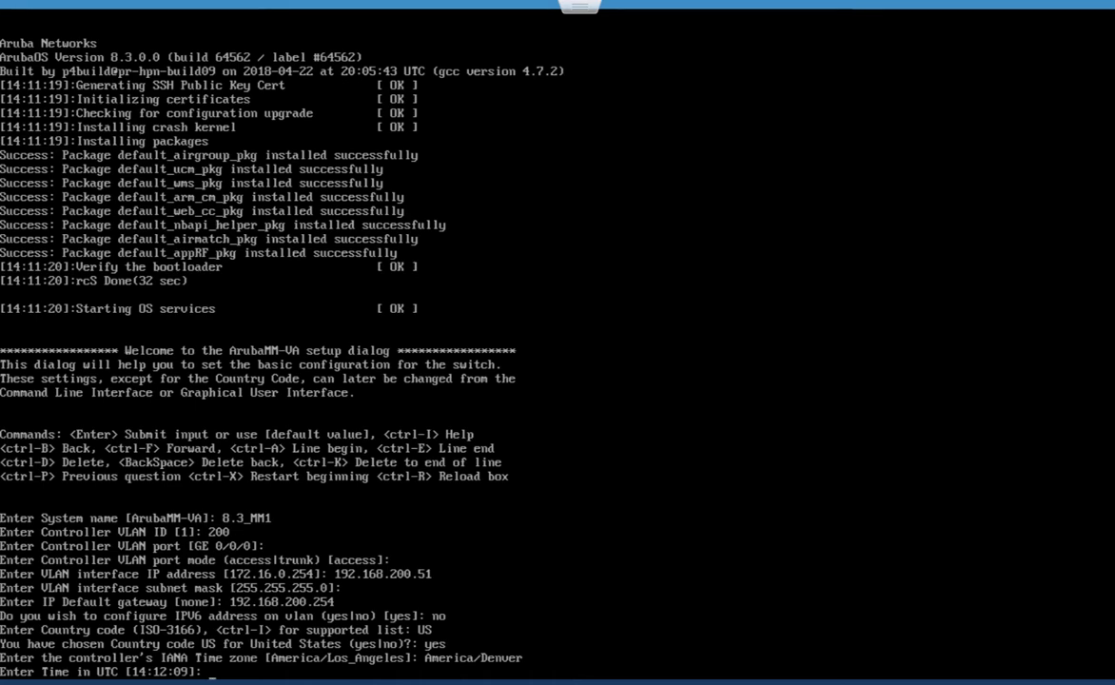
text(14:14:30)
key(Return)
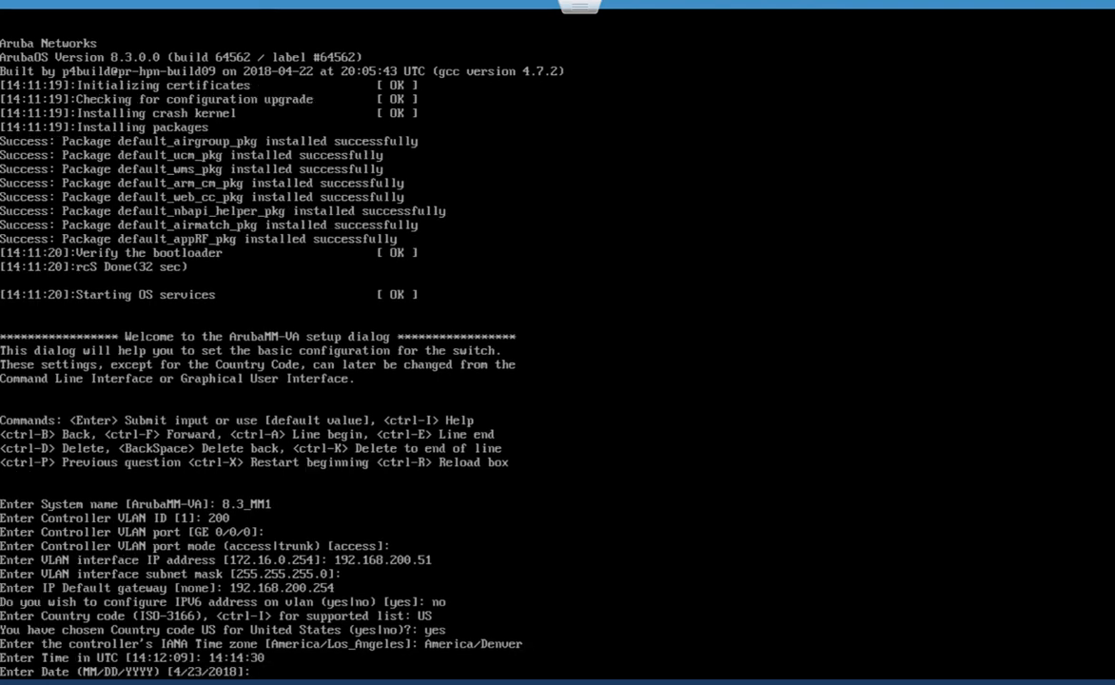
key(Return)
- Enter and confirm the admin password, then accept the settings with yes to restart
text(*********)
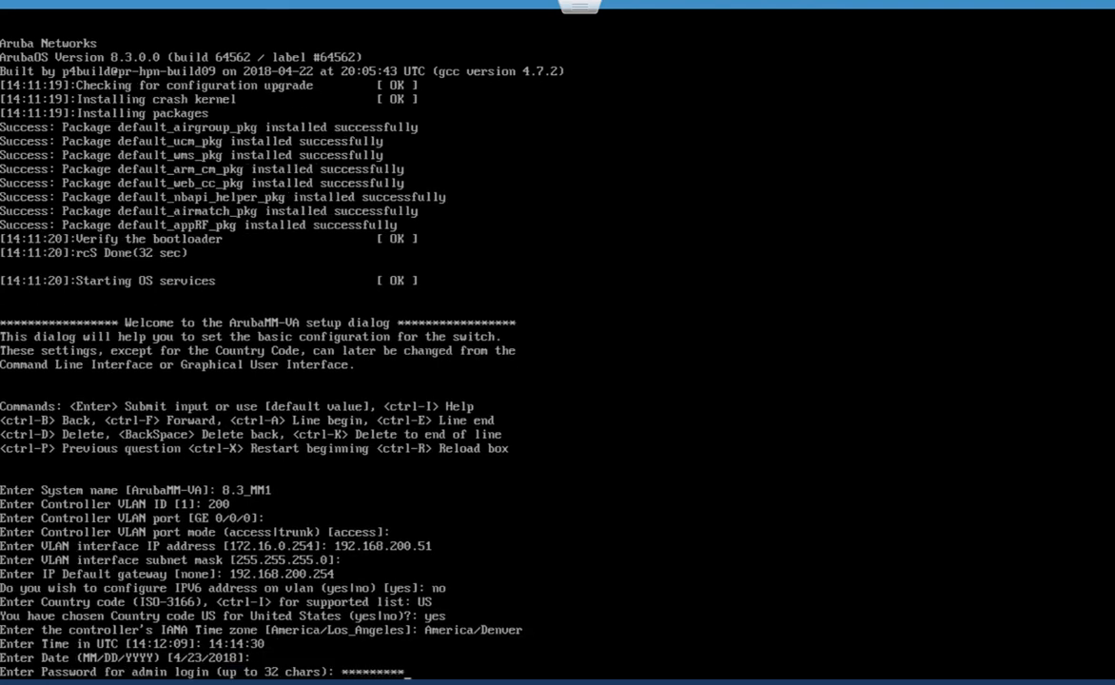
key(Return)
text(*********)
key(Return)
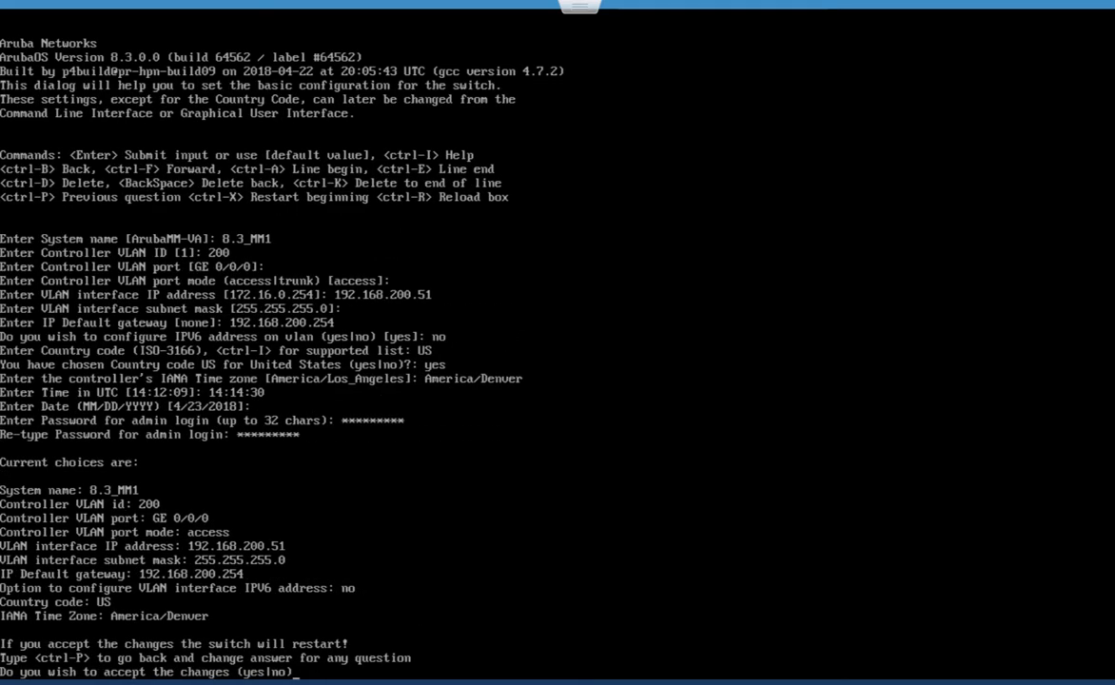
text(yes)
key(Return)
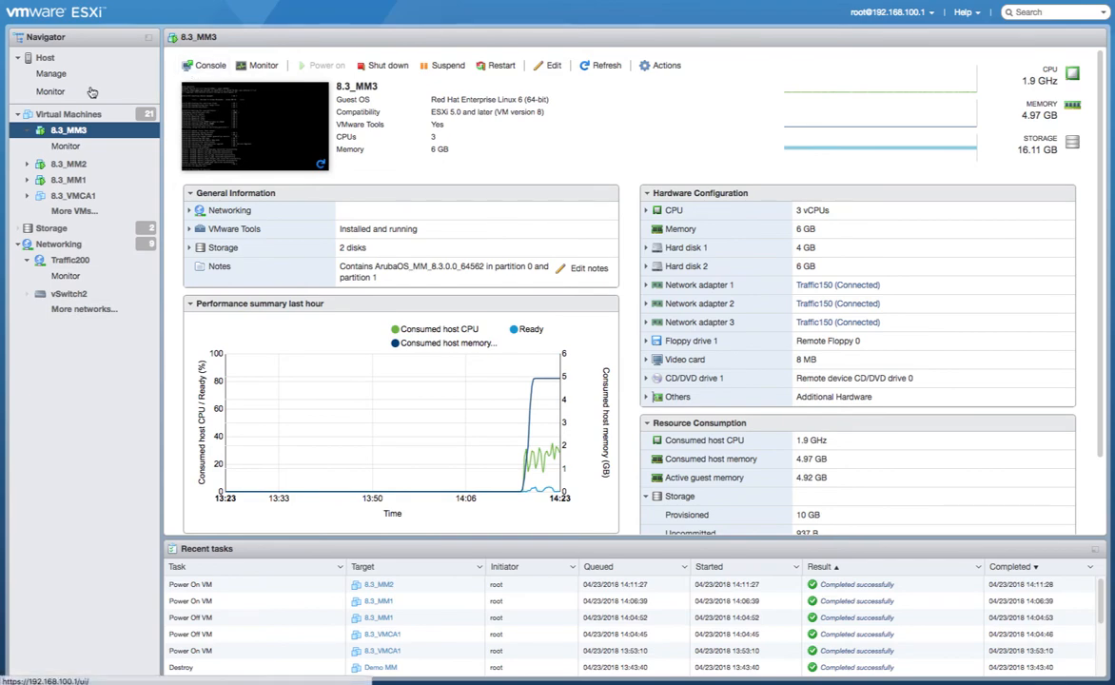
- Go back to the Virtual Machines list to reach 8.3_MM1's rebooted console
click(67, 115)
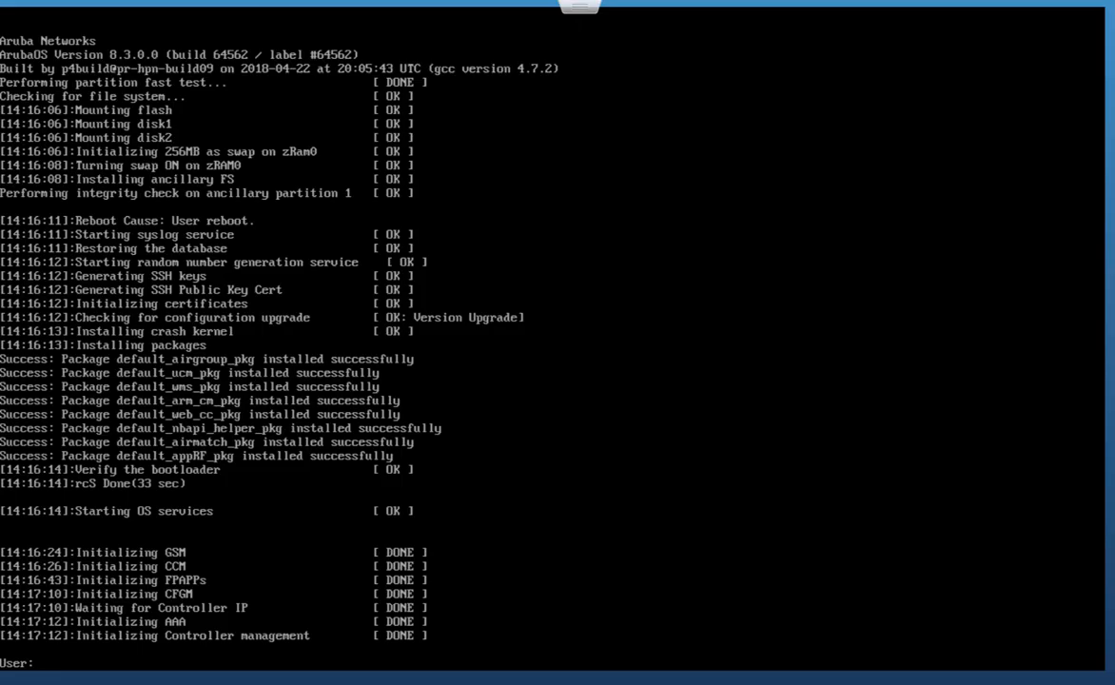
- Log in as admin and run 'show ip interface br' to check the VLAN addresses
text(admin)
key(Return)
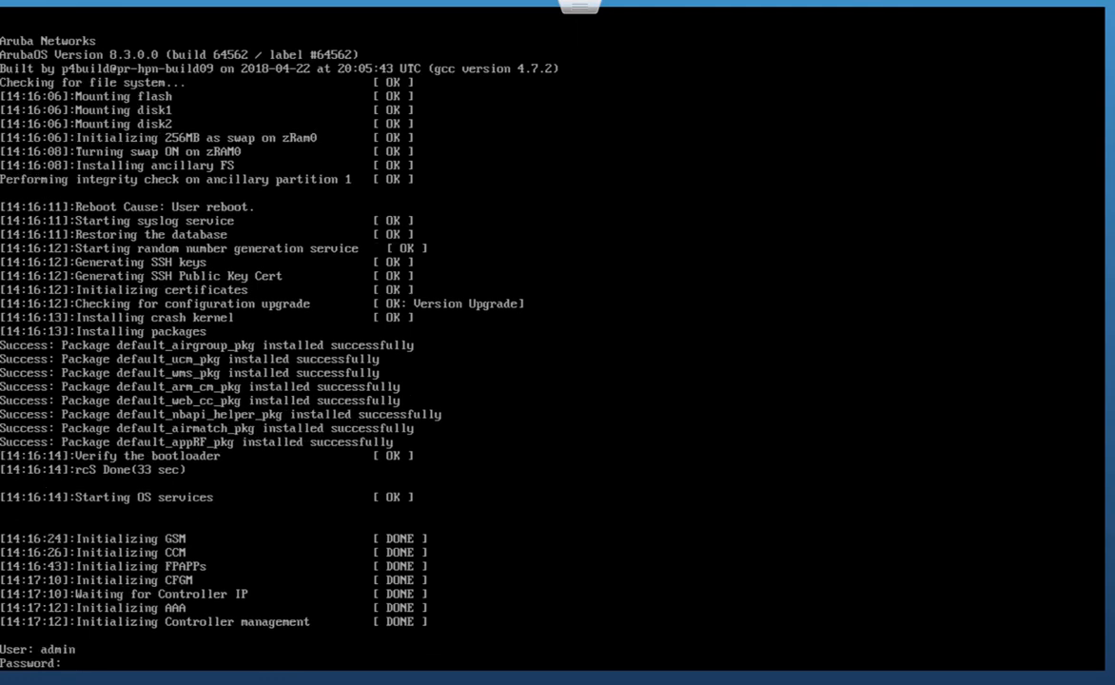
key(Return)
text(show ip interface br)
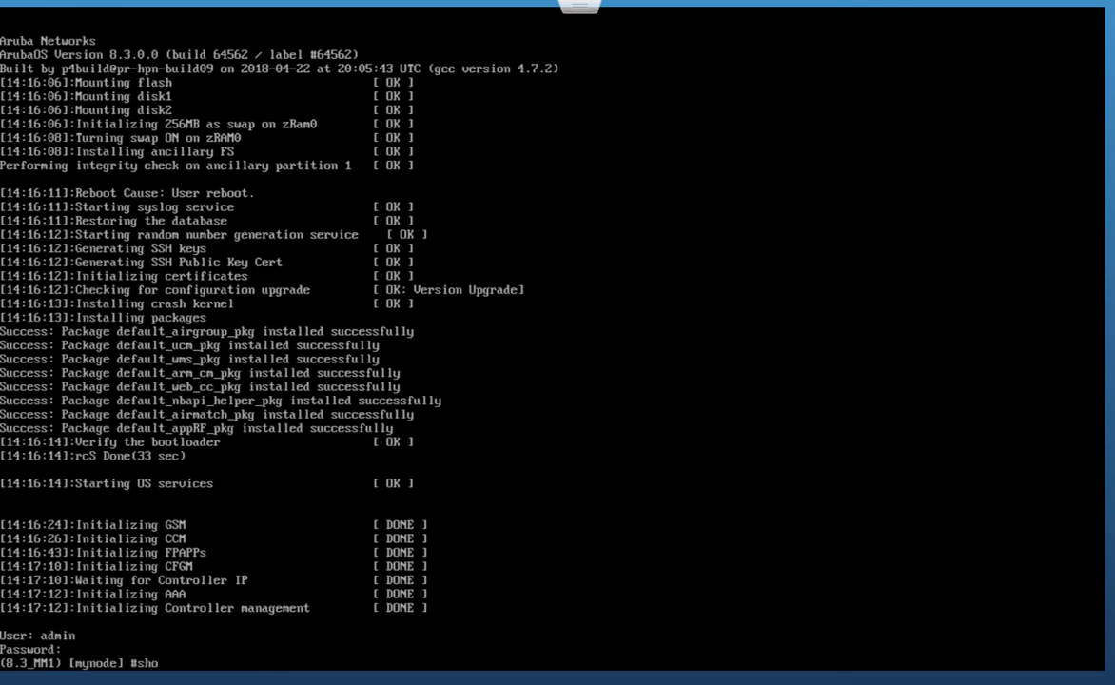
key(Return)
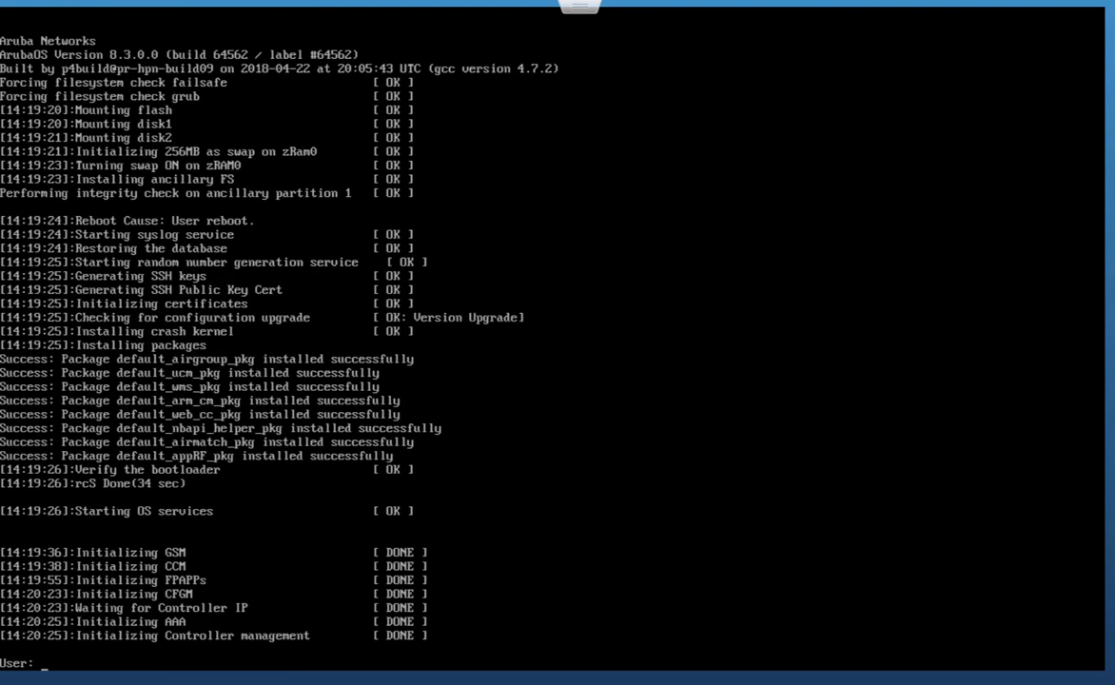
- On 8.3_MM2, log in as admin, list IP interfaces and ping 192.168.200.51
text(admin)
key(Return)
key(Return)
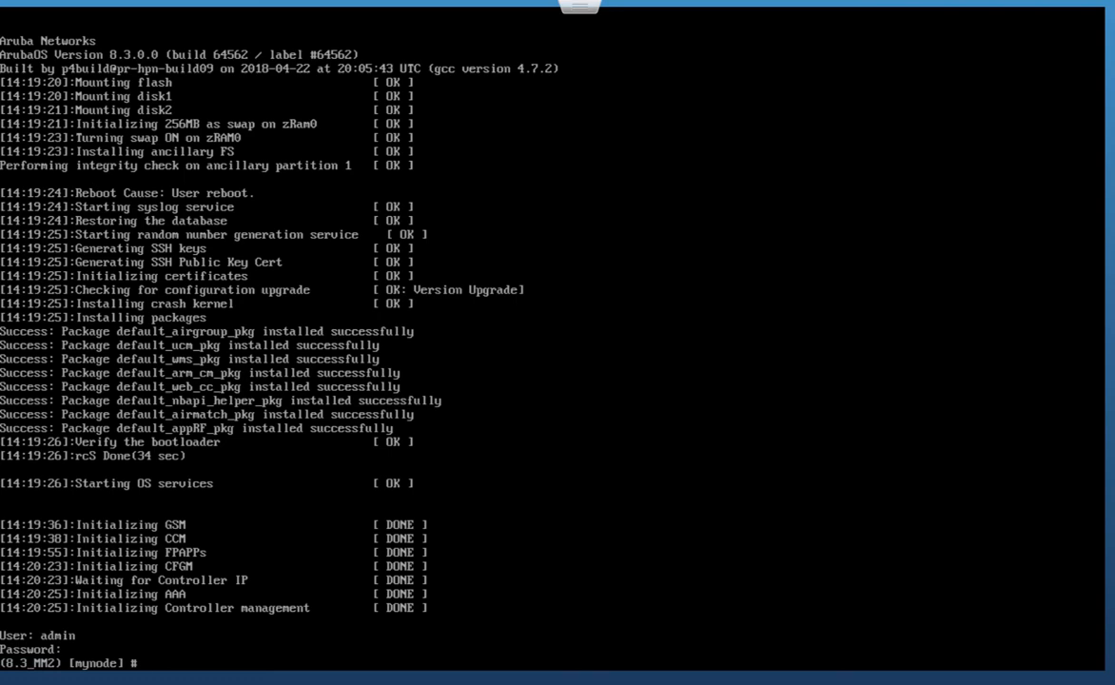
text(show ip interface br)
key(Return)
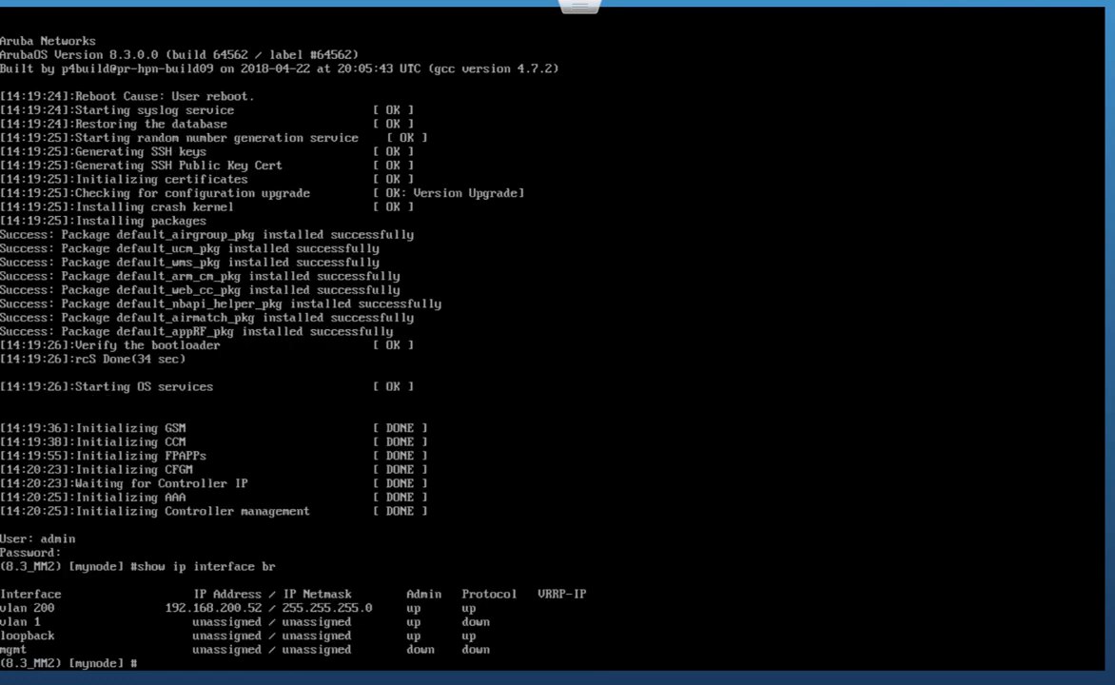
text(ping 192.168.200.51)
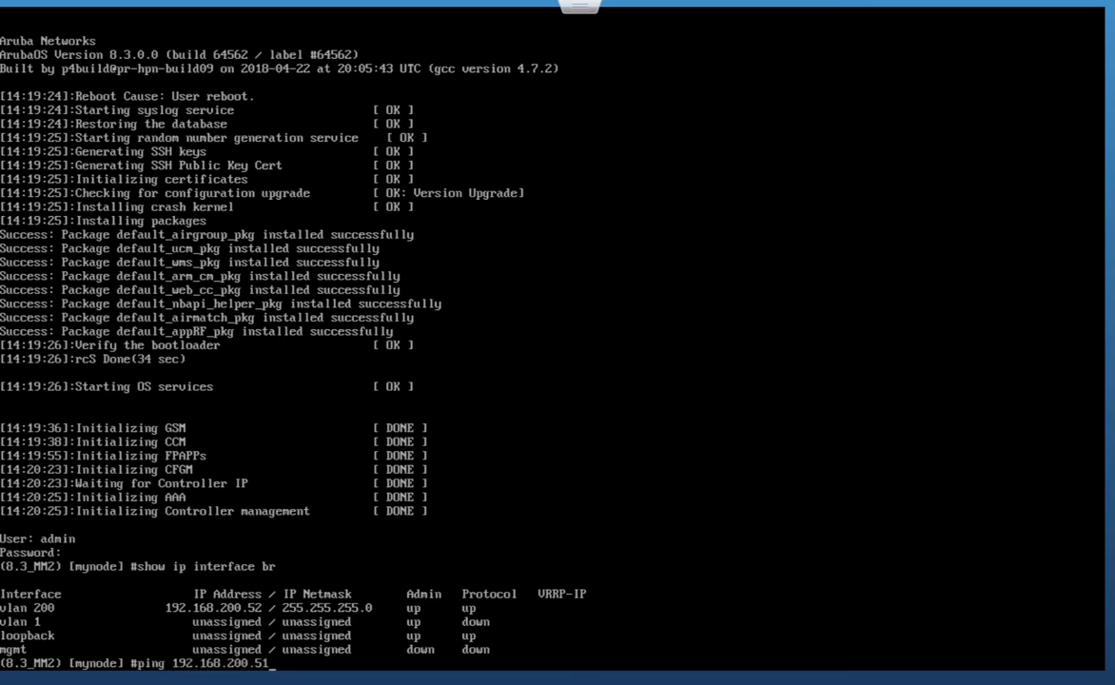
key(Return)
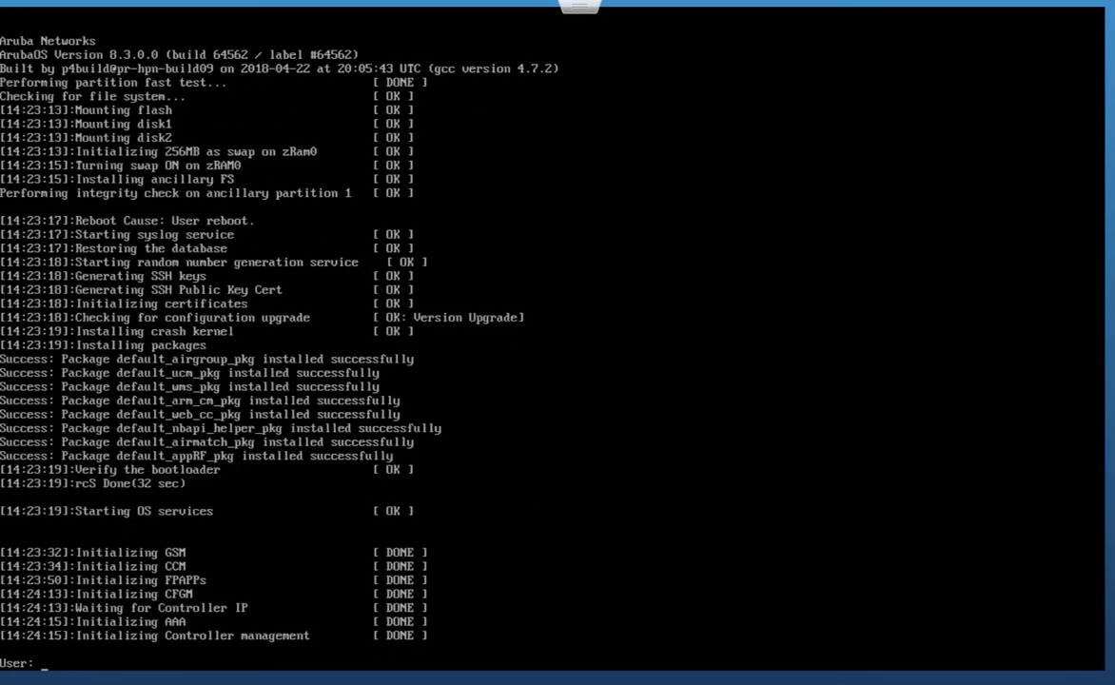
- On 8.3_MM3, log in as admin, list IP interfaces and ping 192.168.200.51
text(admin)
key(Return)
key(Return)
text(show ip interface br)
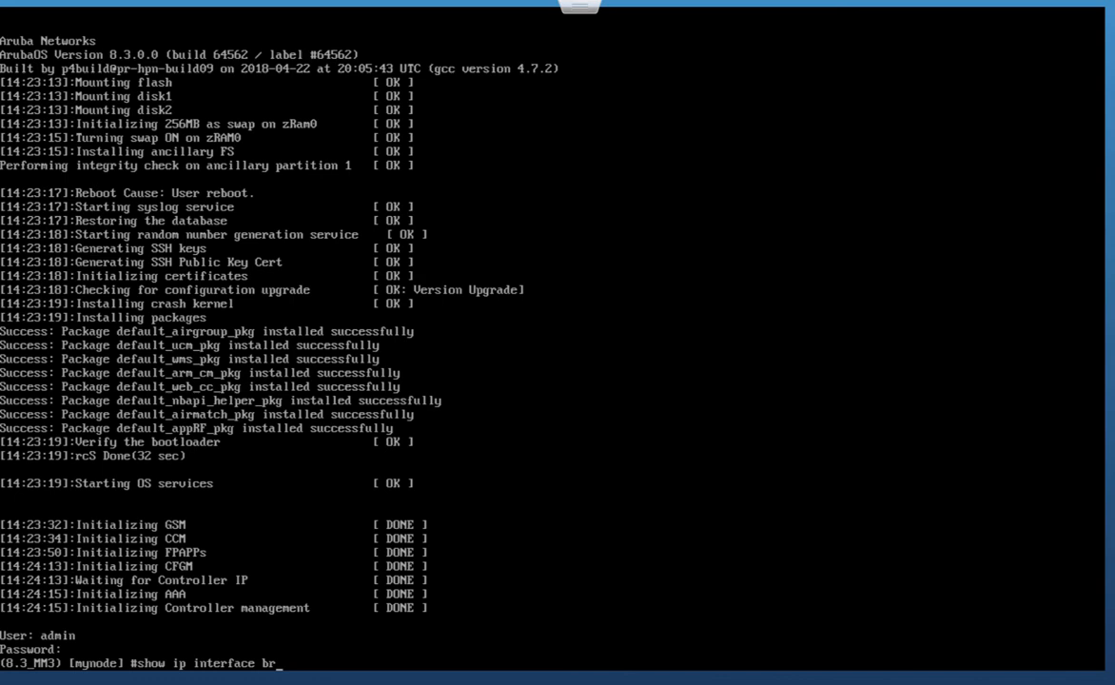
key(Return)
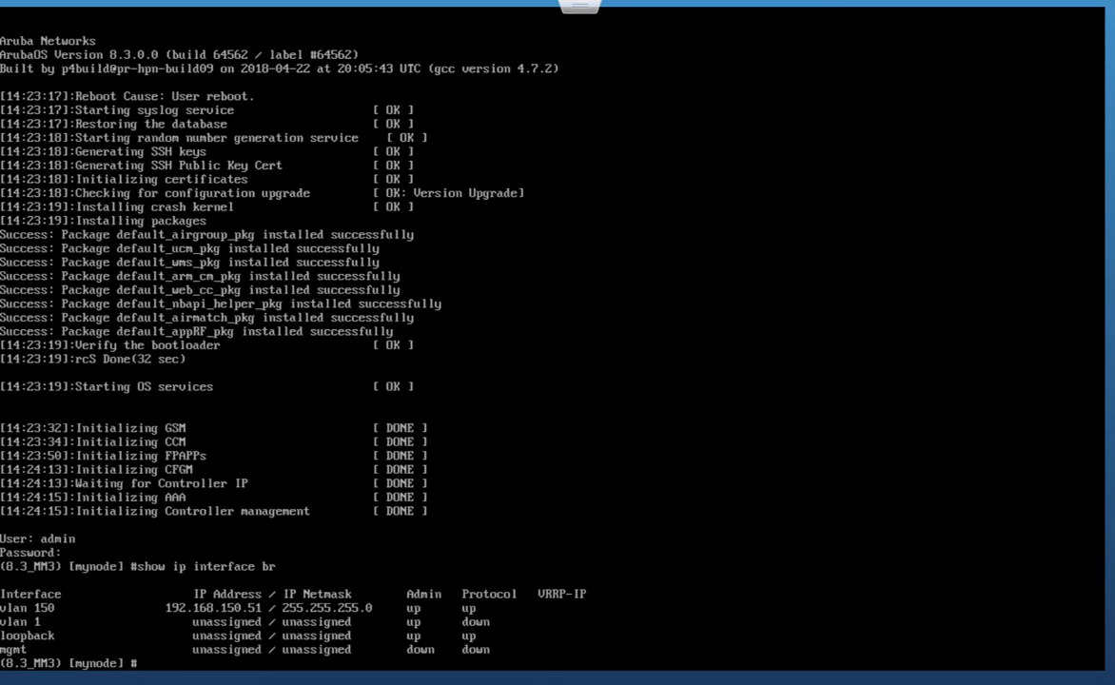
text(ping 192.168.200.51)
key(Return)
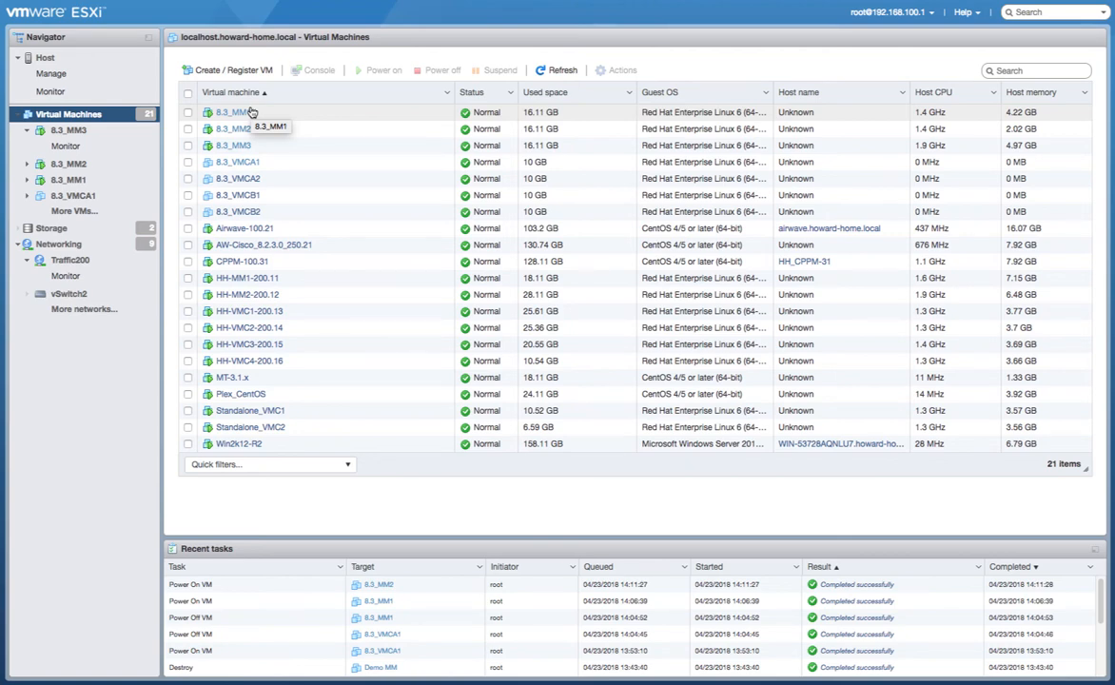
- Select the 8.3_VMCA1 VM and power it on
click(239, 163)
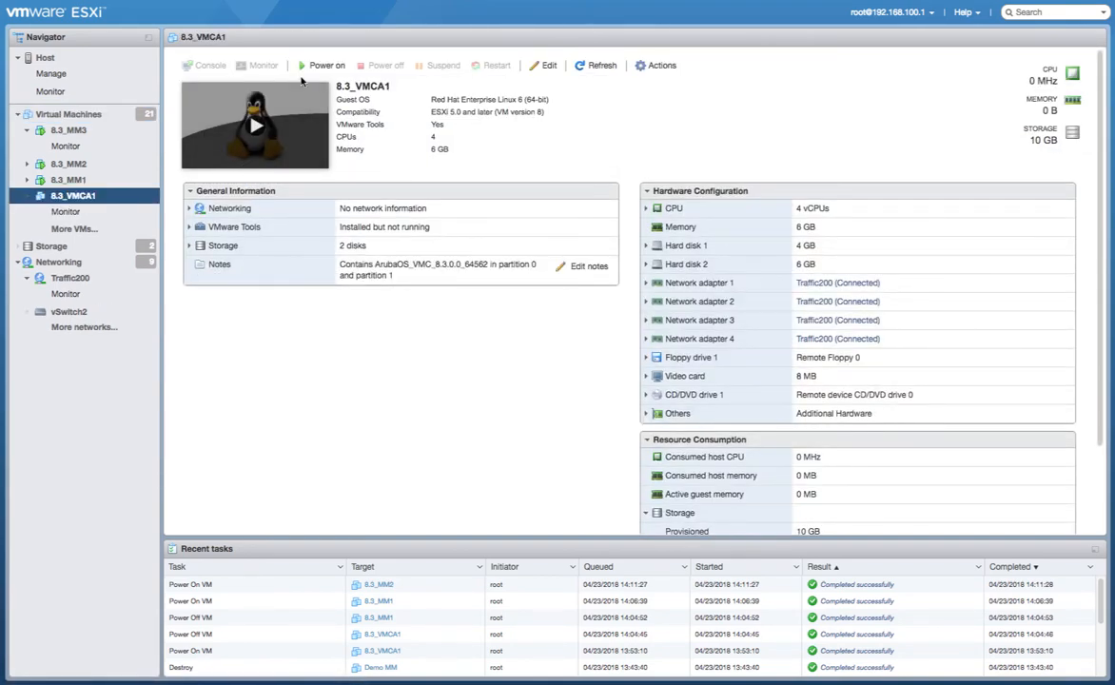
click(322, 66)
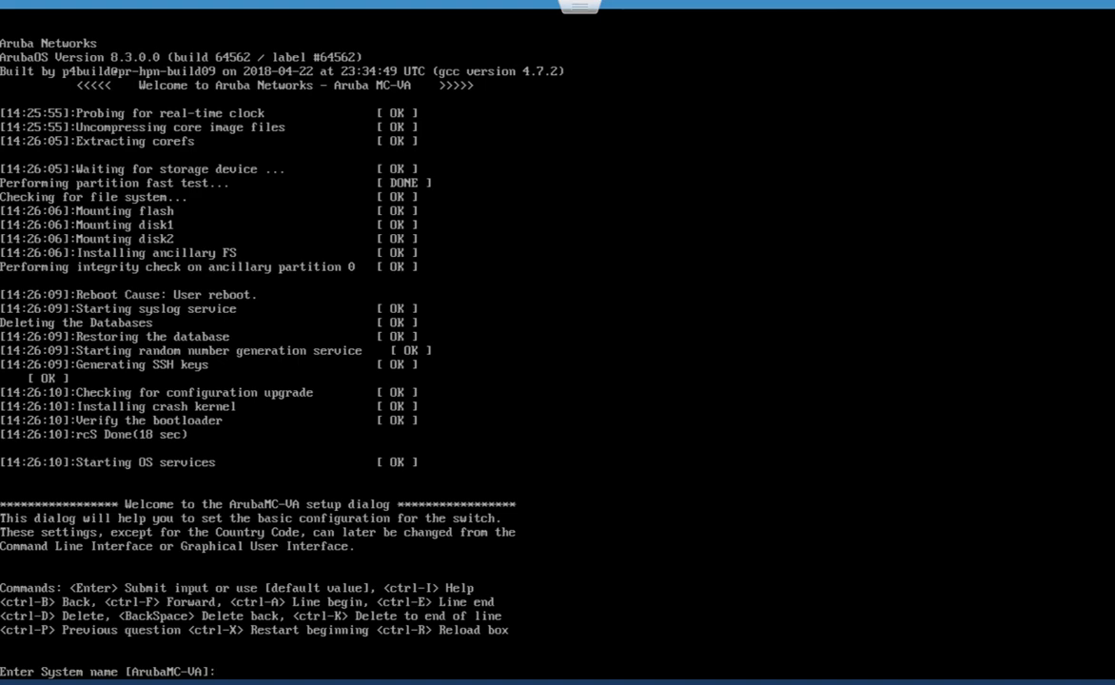
- Name the controller 8.3_VMCA1, keep md role with IPv4, and set master 192.168.200.50
text(8.3_VMCA1)
key(Return)
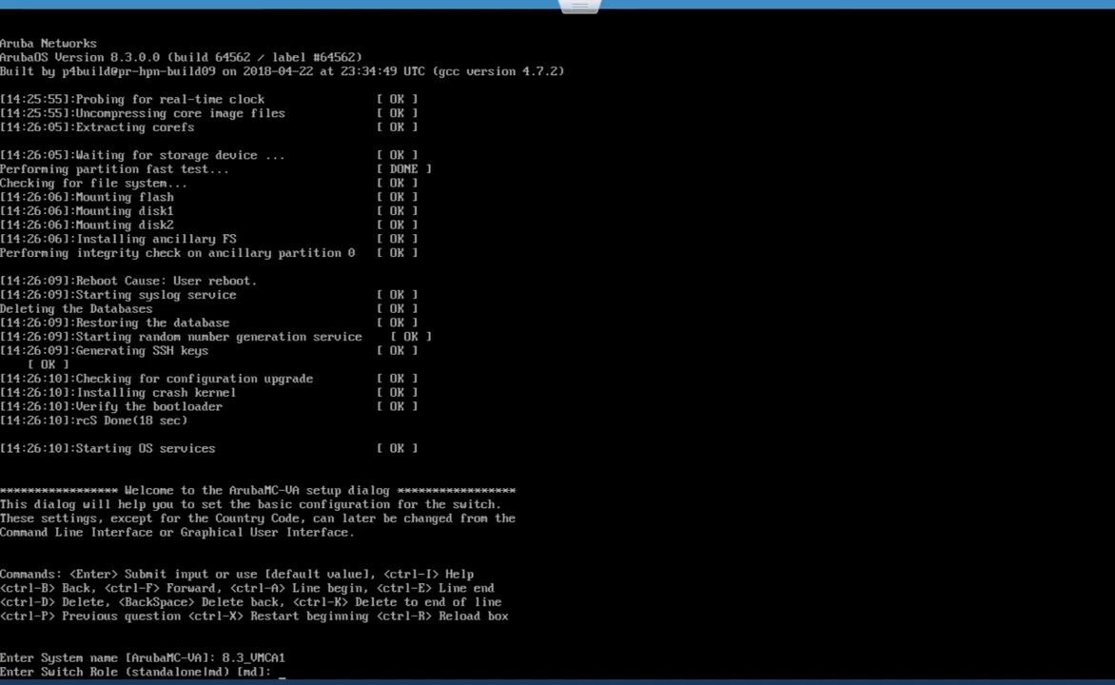
key(Return)
key(Return)
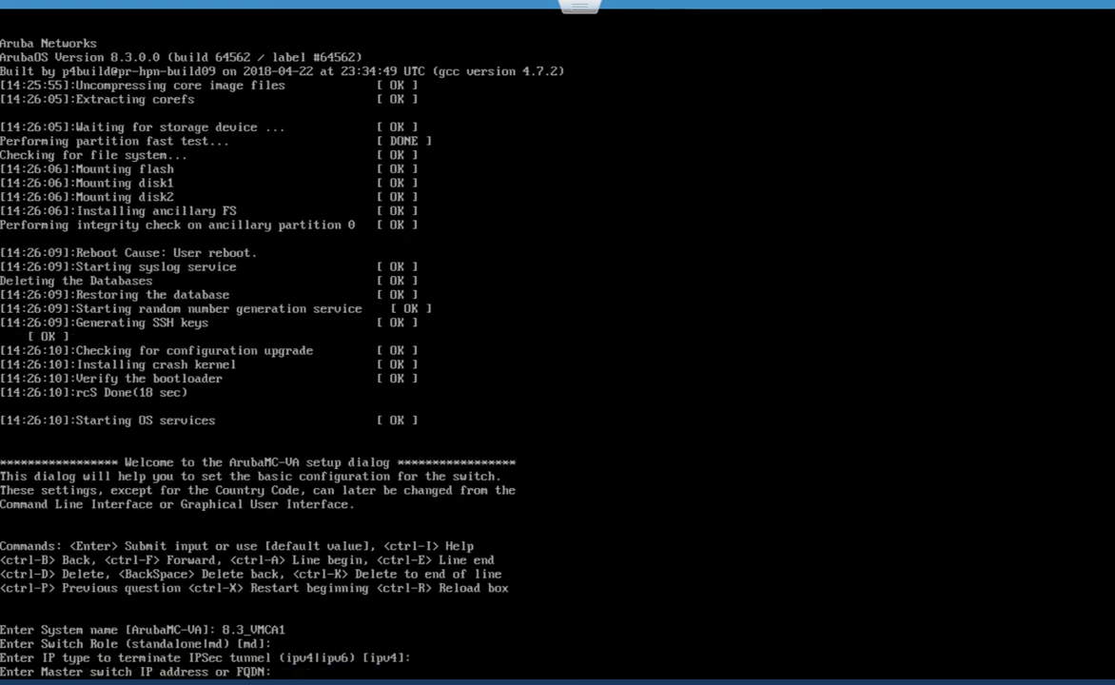
text(192.168.200.50)
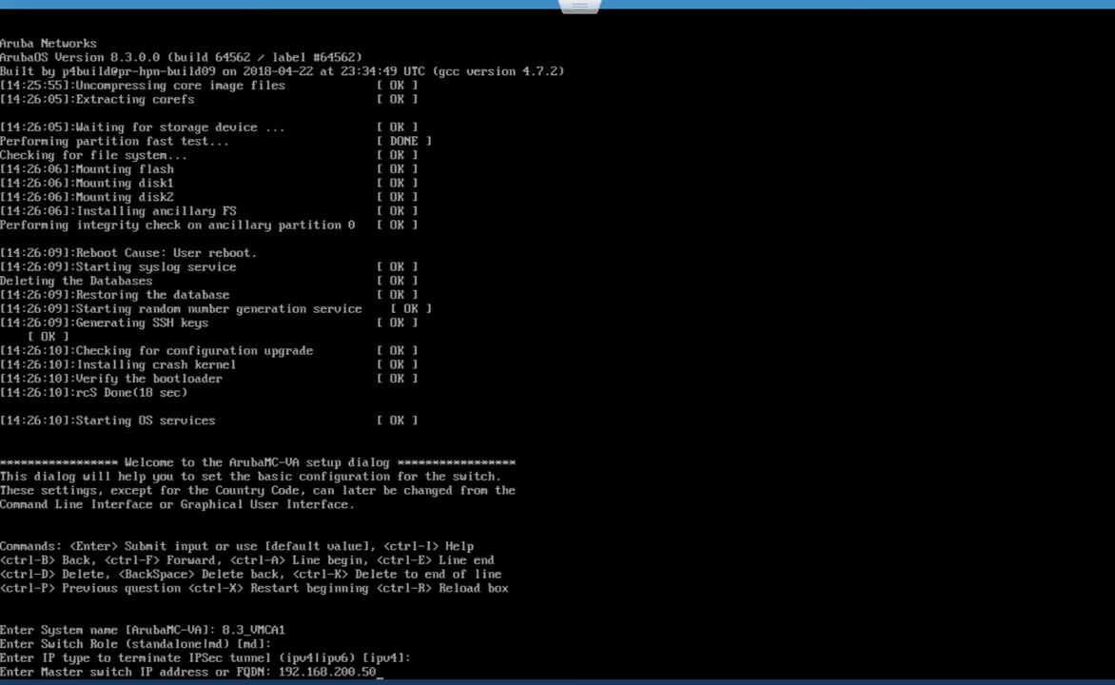
key(Return)
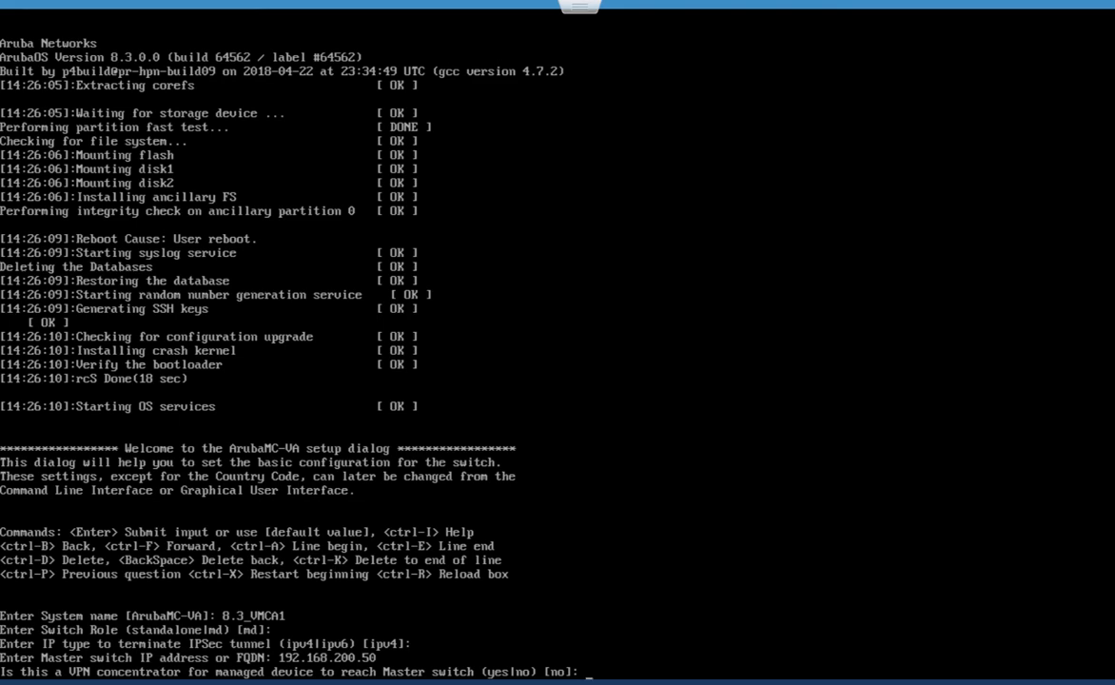
- Skip VPN concentrator, mark the master as Virtual Mobility Master, and enter a confirmed PSKwithIP key
key(Return)
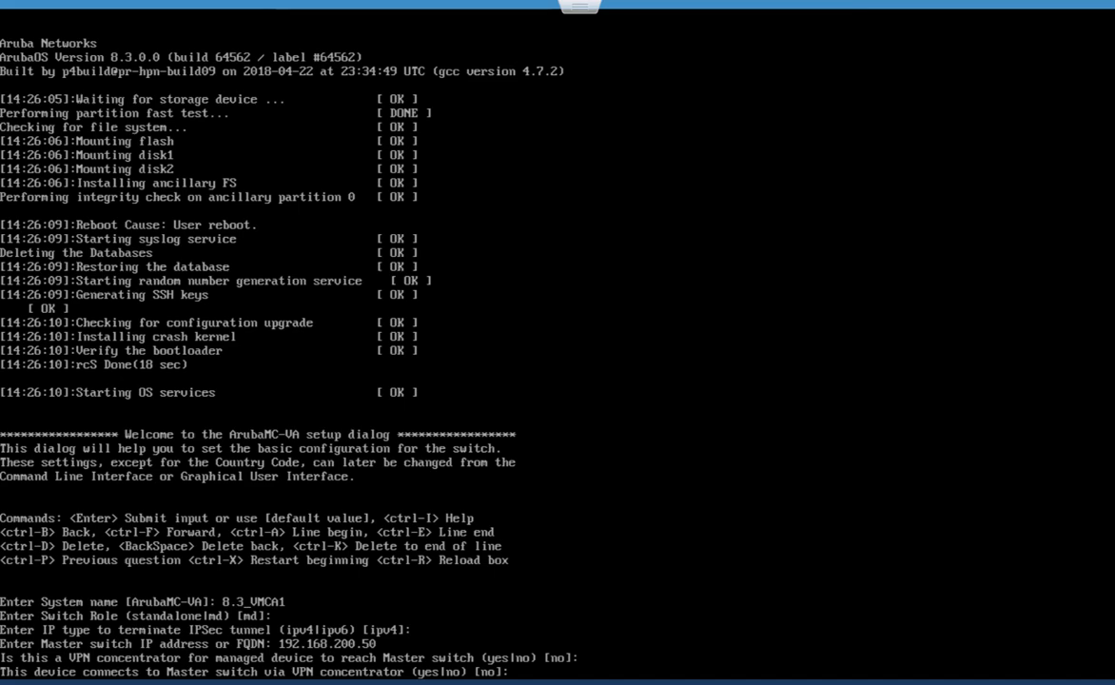
key(Return)
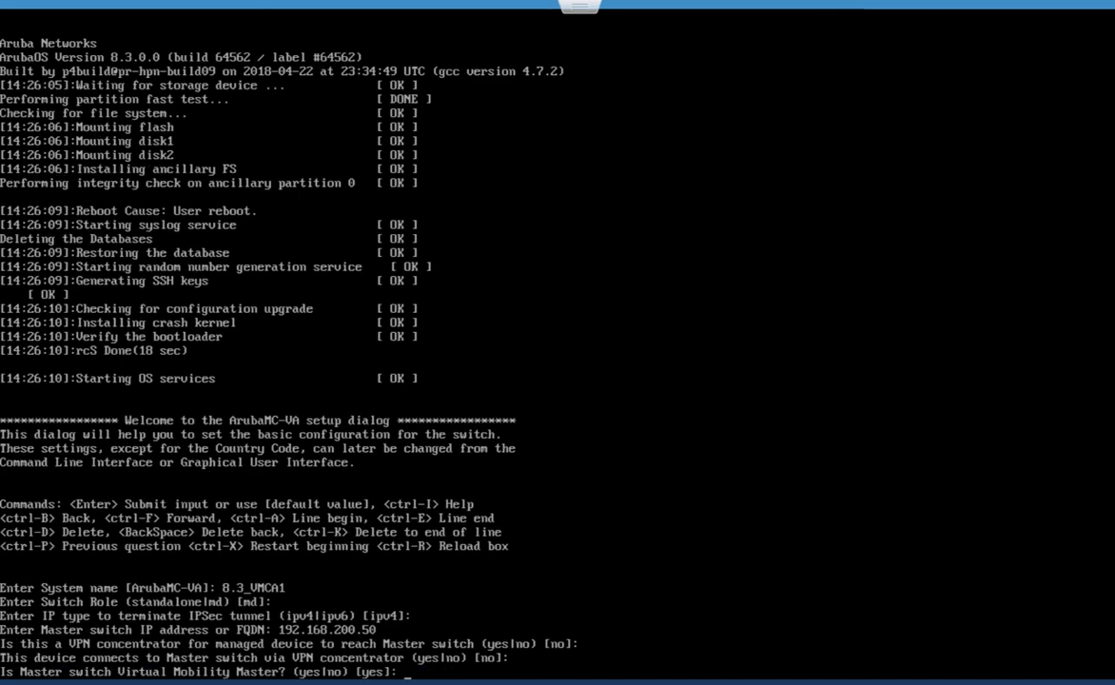
text(yes)
key(Return)
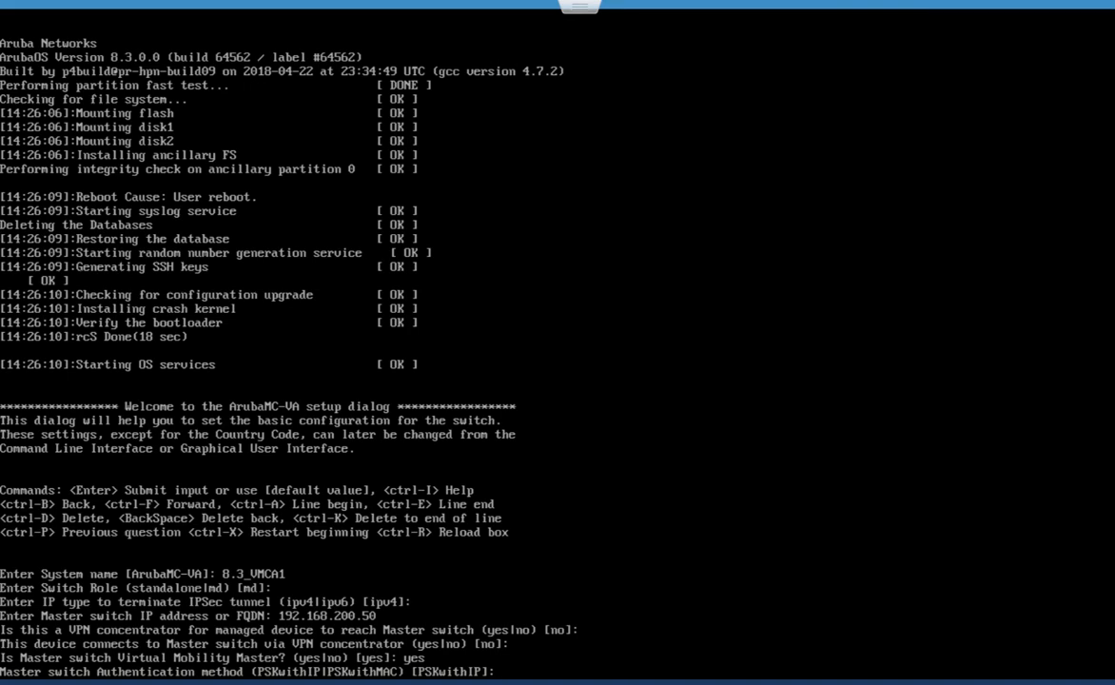
key(Return)
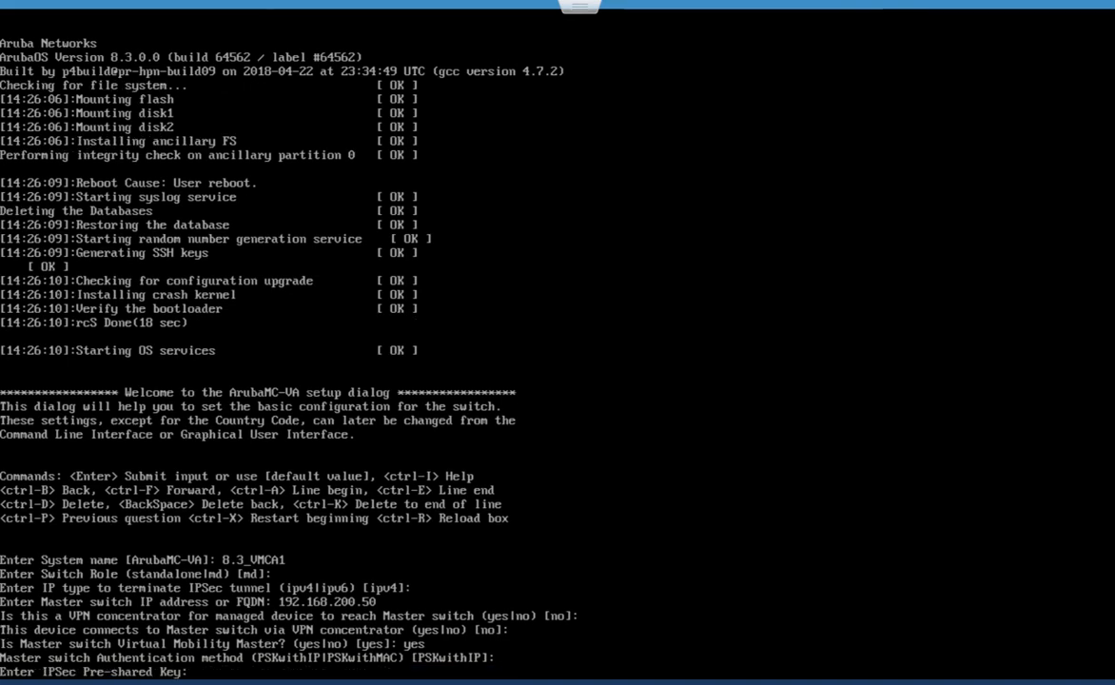
text(*********)
key(Return)
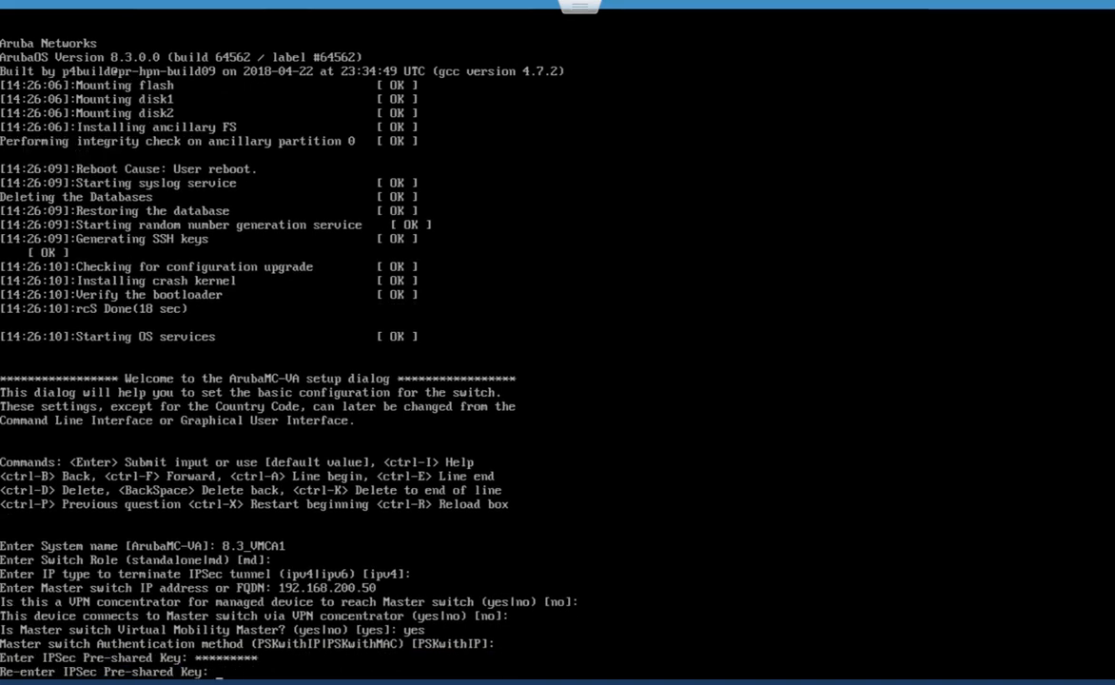
text(*********)
key(Return)
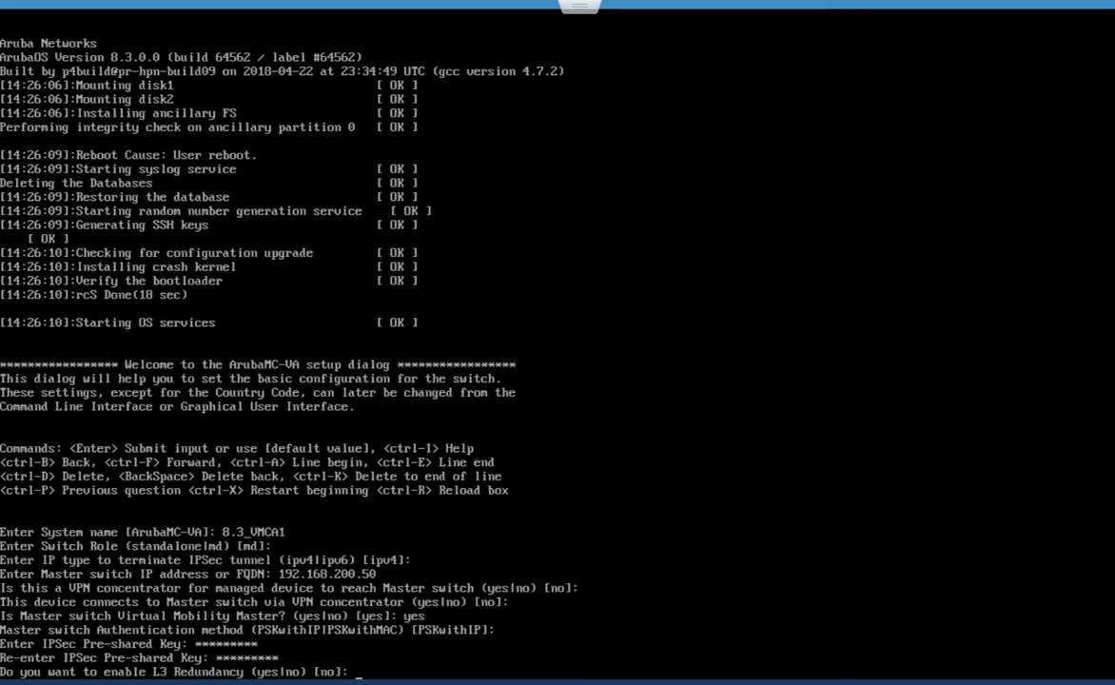
- Enable L3 redundancy with secondary Virtual Mobility Master 192.168.150.51 using PSKwithIP and a confirmed key
text(yes)
key(Return)
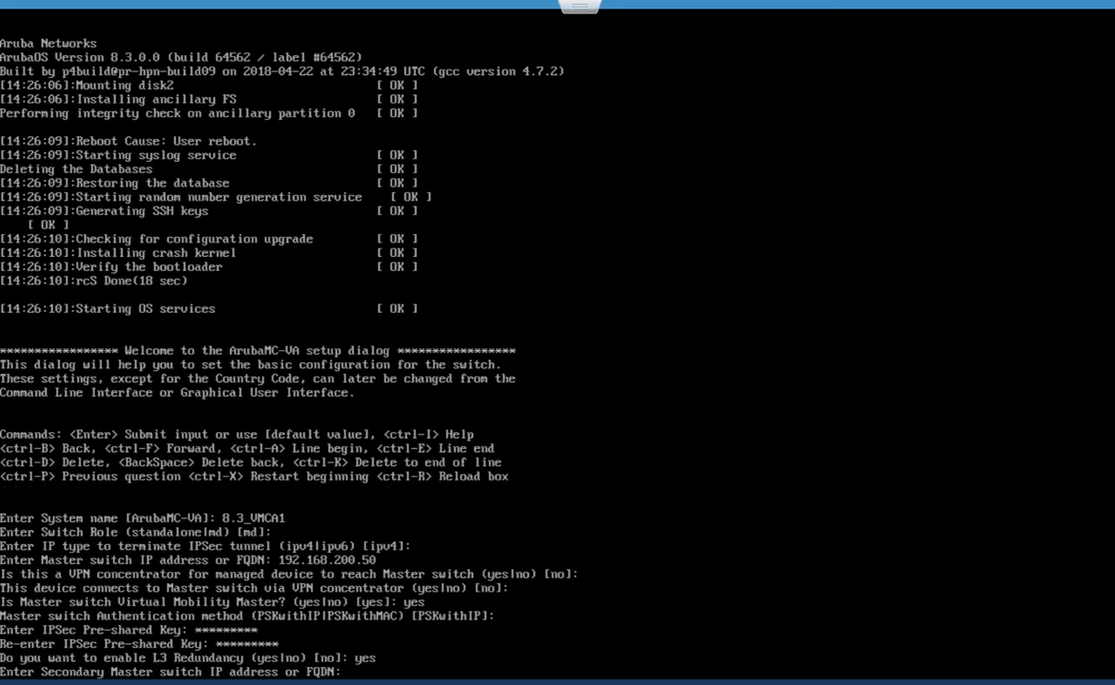
text(192.168.150.51)
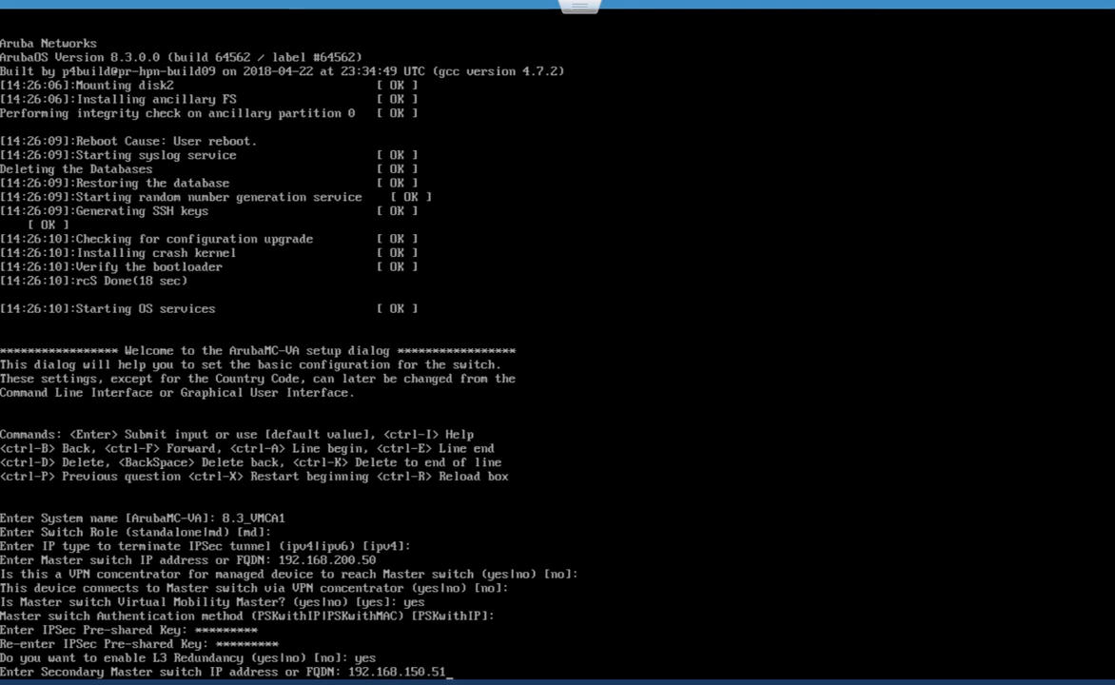
key(Return)
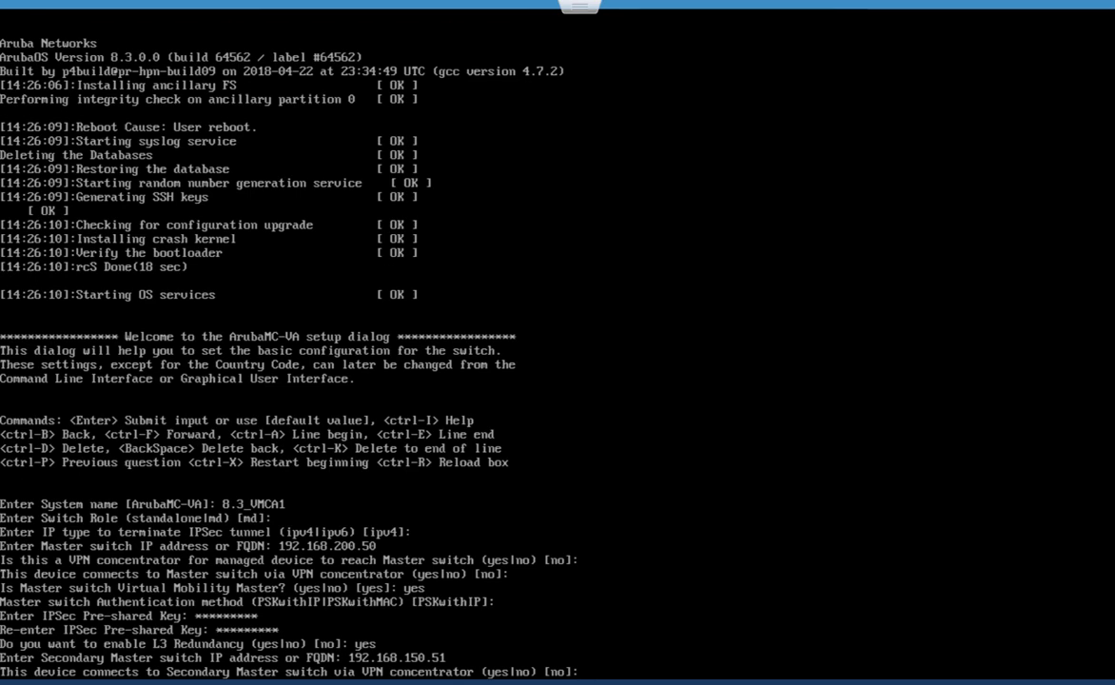
key(Return)
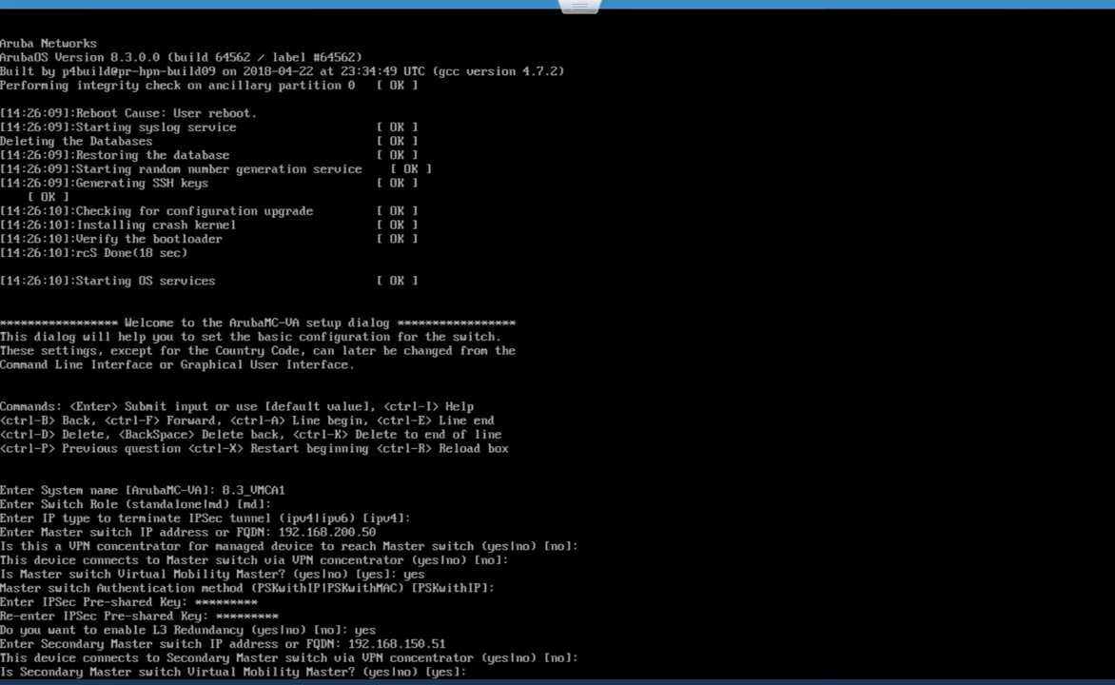
key(Return)
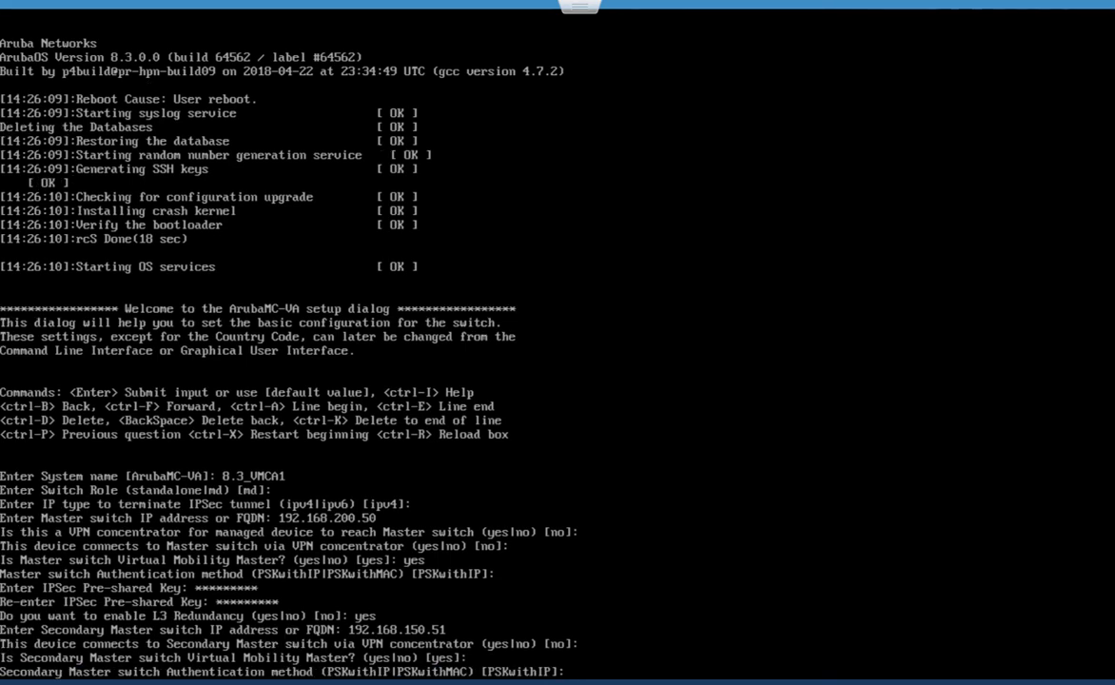
key(Return)
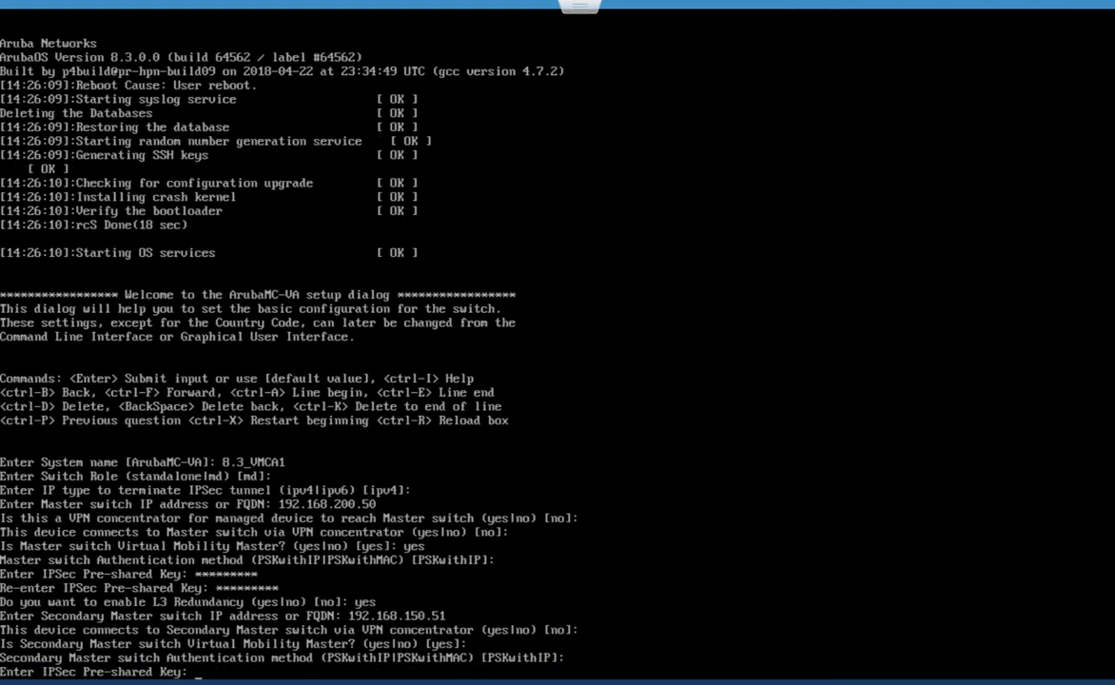
text(*********)
key(Return)
text(********)
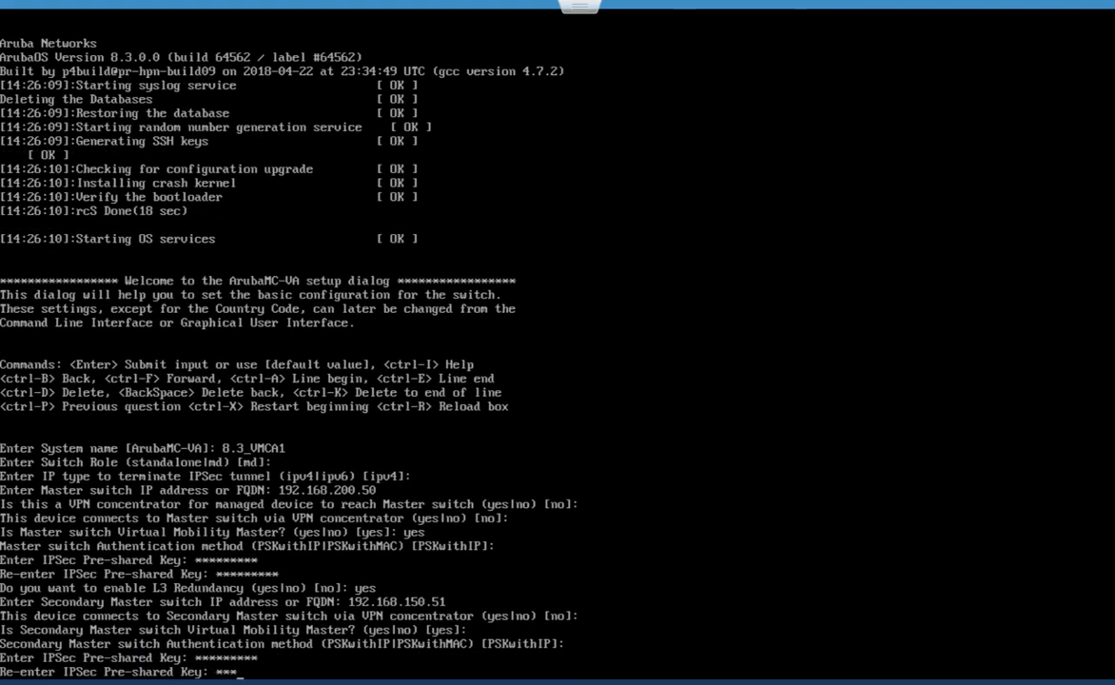
text(*)
key(Return)
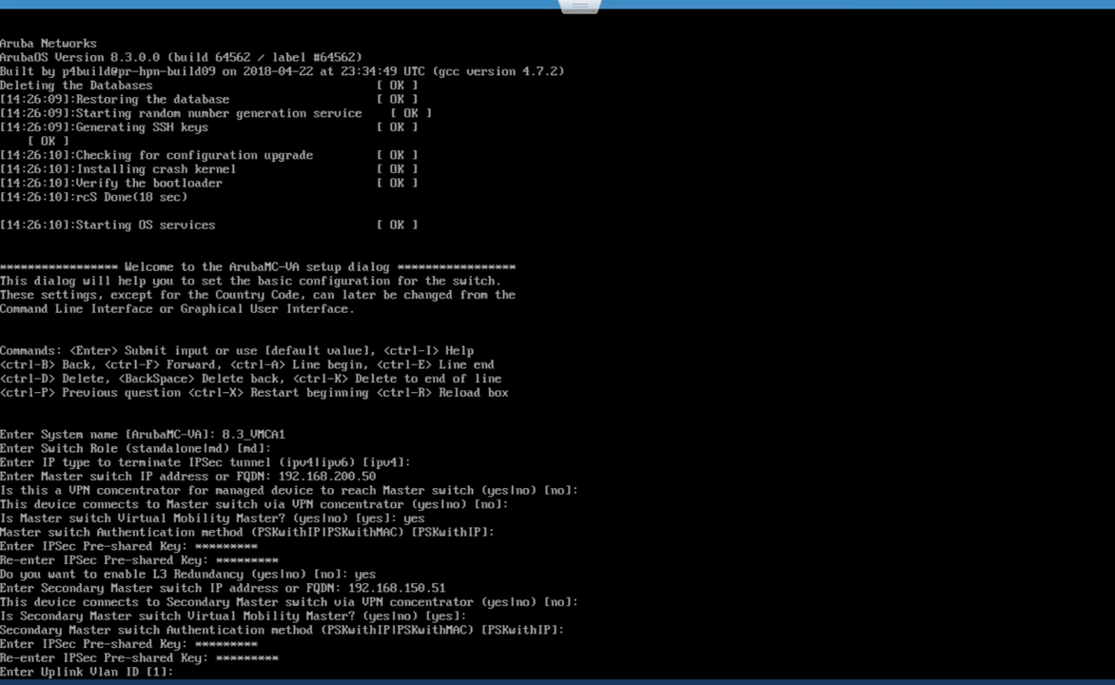
- Set uplink VLAN 200 on GE 0/0/0 as a trunk with native VLAN 200 and static addressing
text(200)
key(Return)
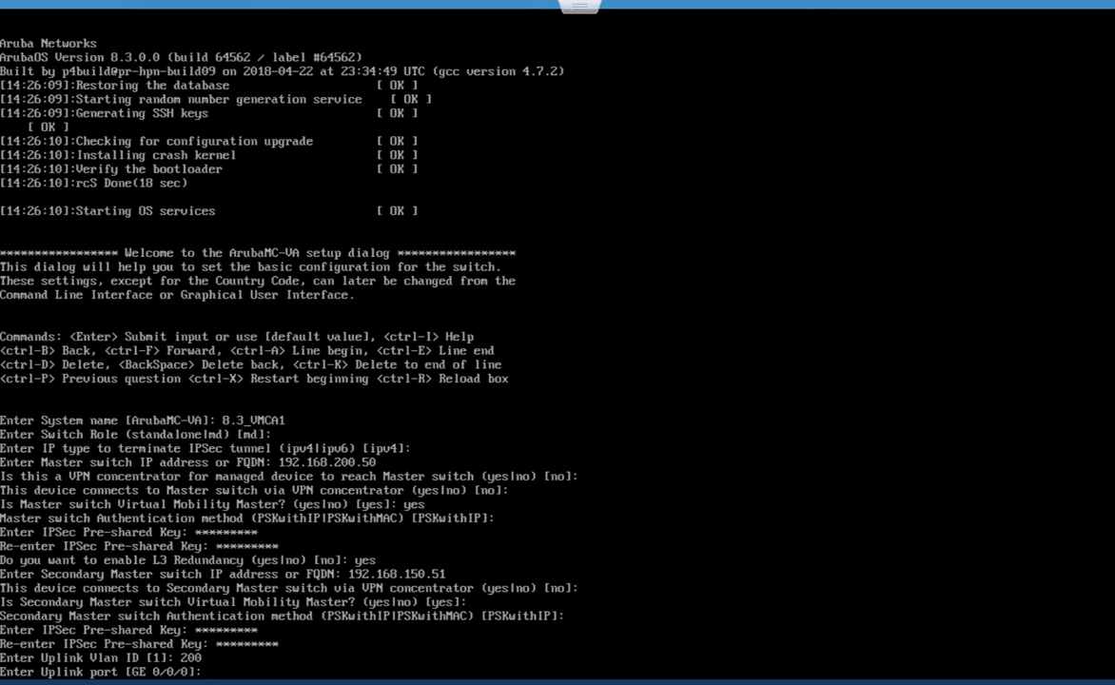
key(Return)
text(trunk) [access]: trunk)
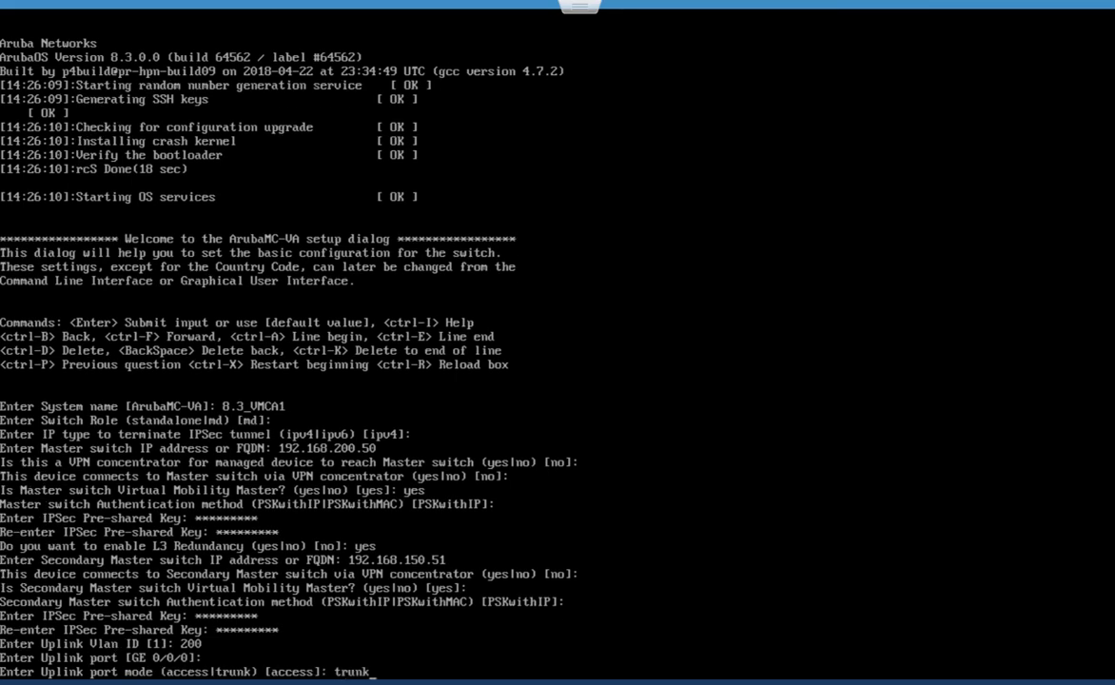
key(Return)
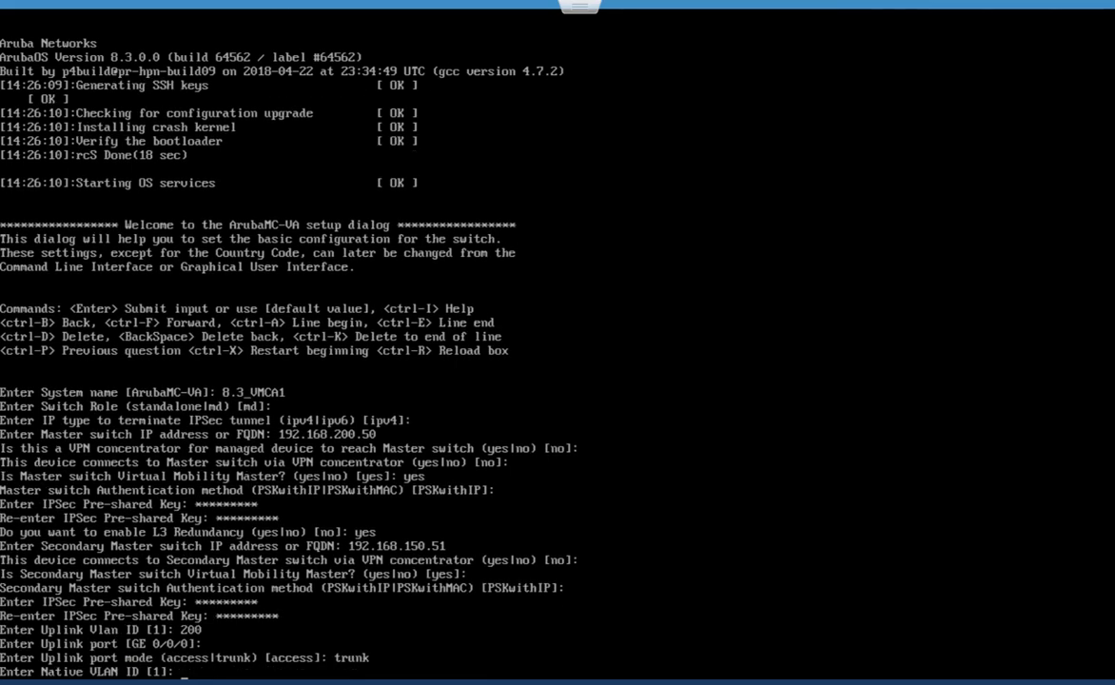
text(200)
key(Return)
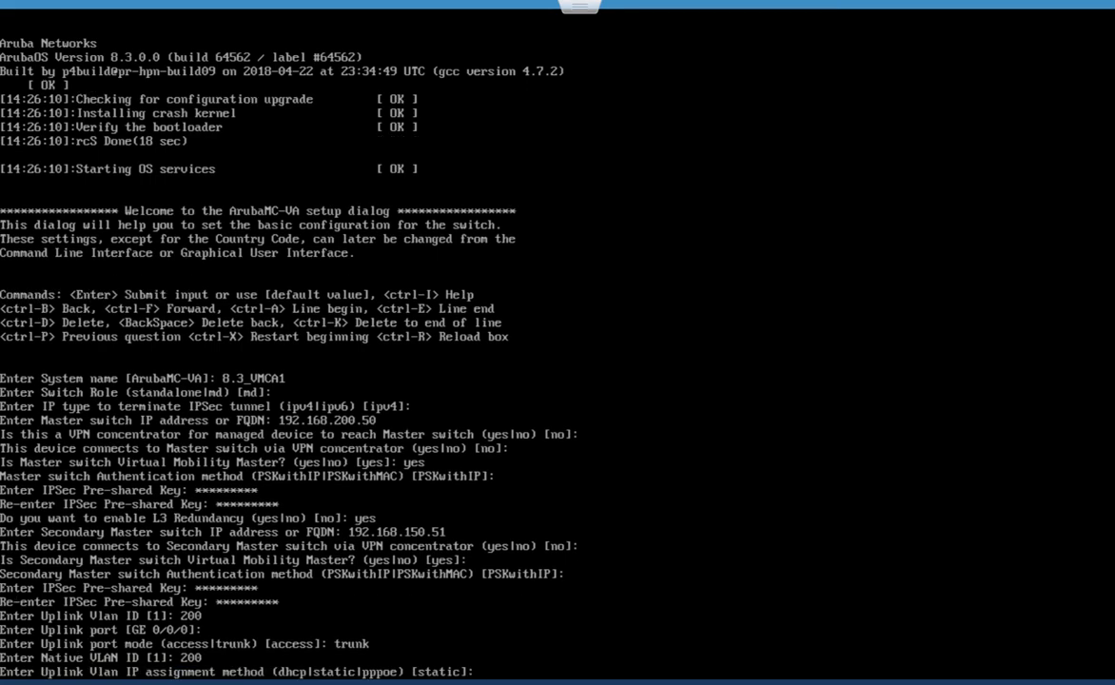
key(Return)
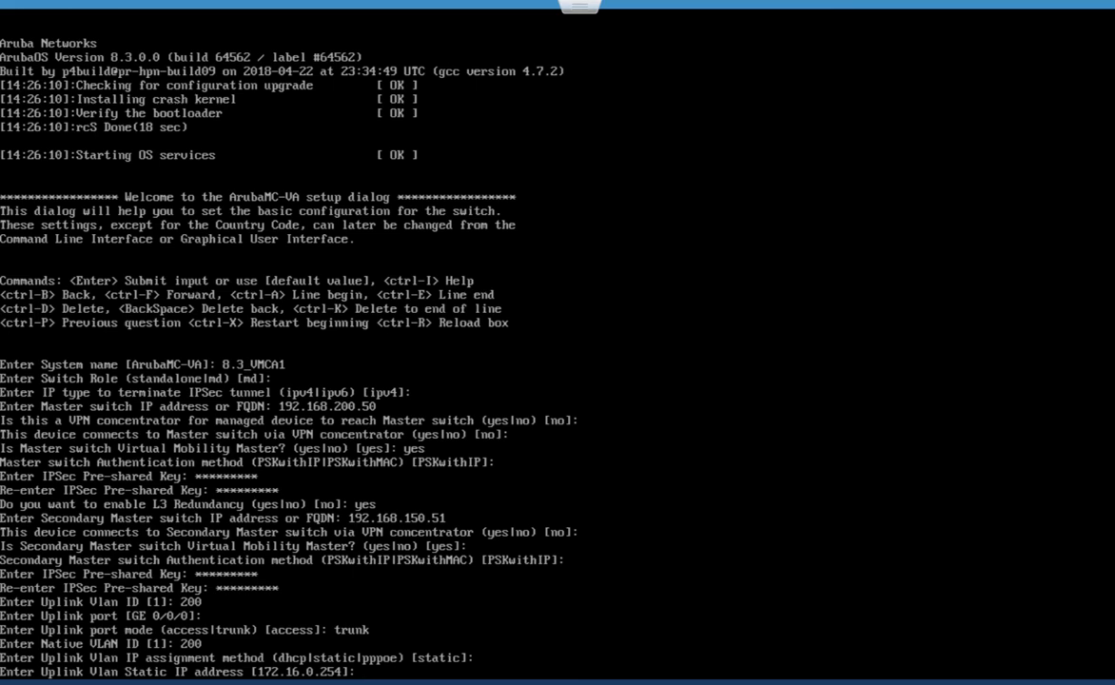
- Give the uplink IP 192.168.200.61/24, gateway 192.168.200.254, DNS 192.168.100.2, and no IPv6
text(192.168.200.61)
key(Return)
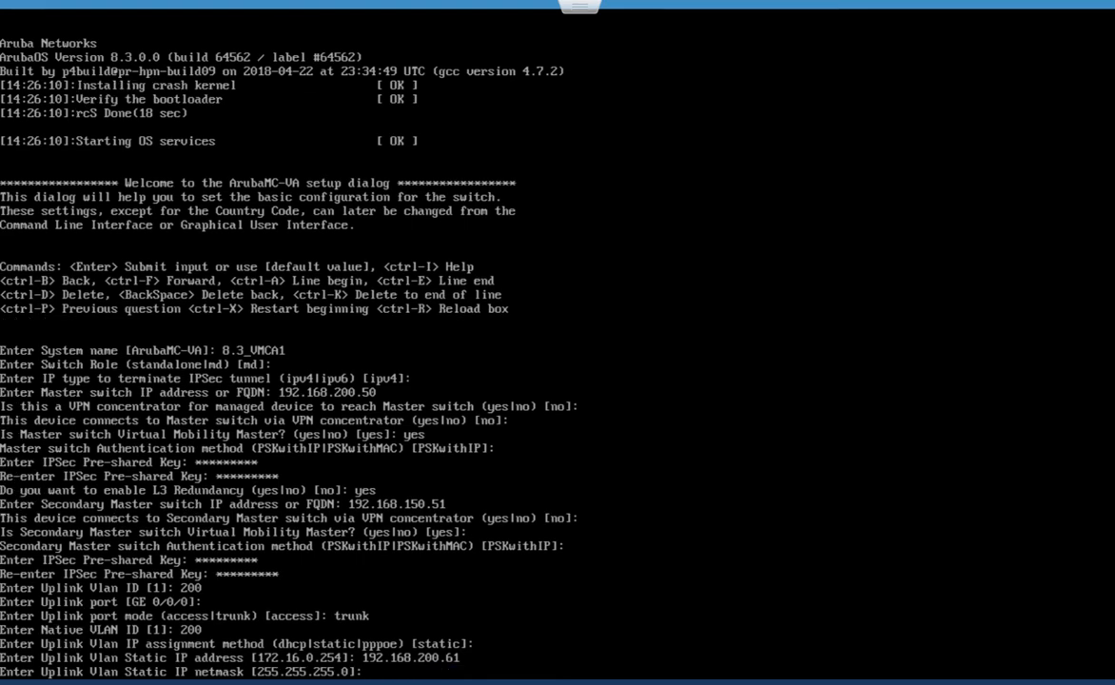
key(Return)
text(1)
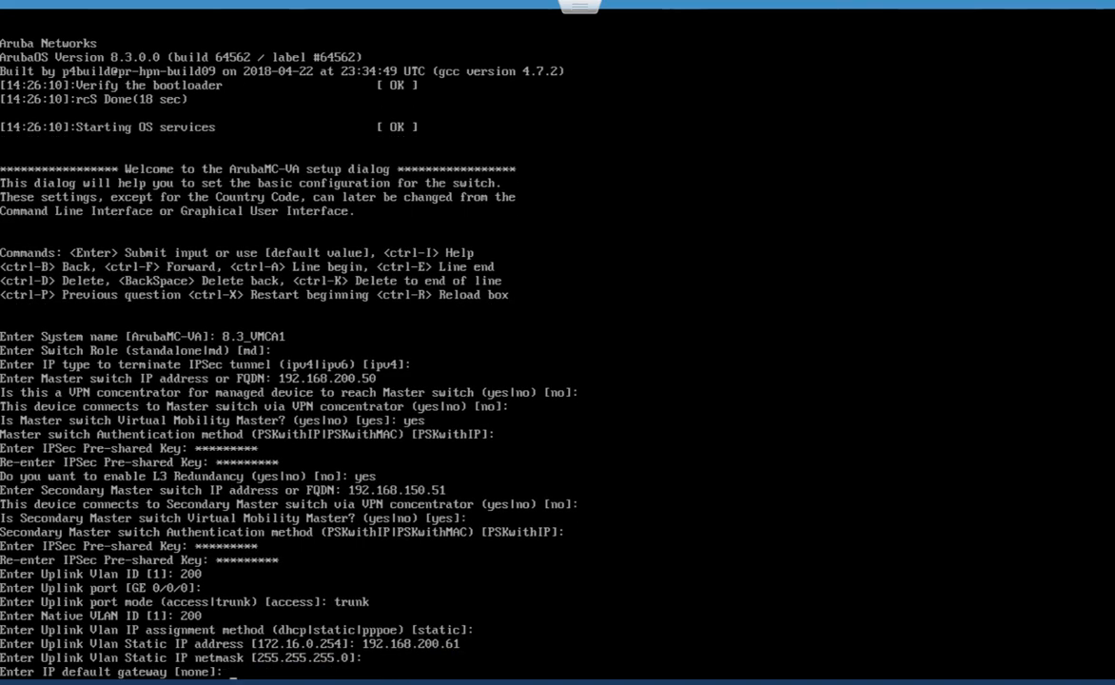
text(92.168.200.254)
key(Return)
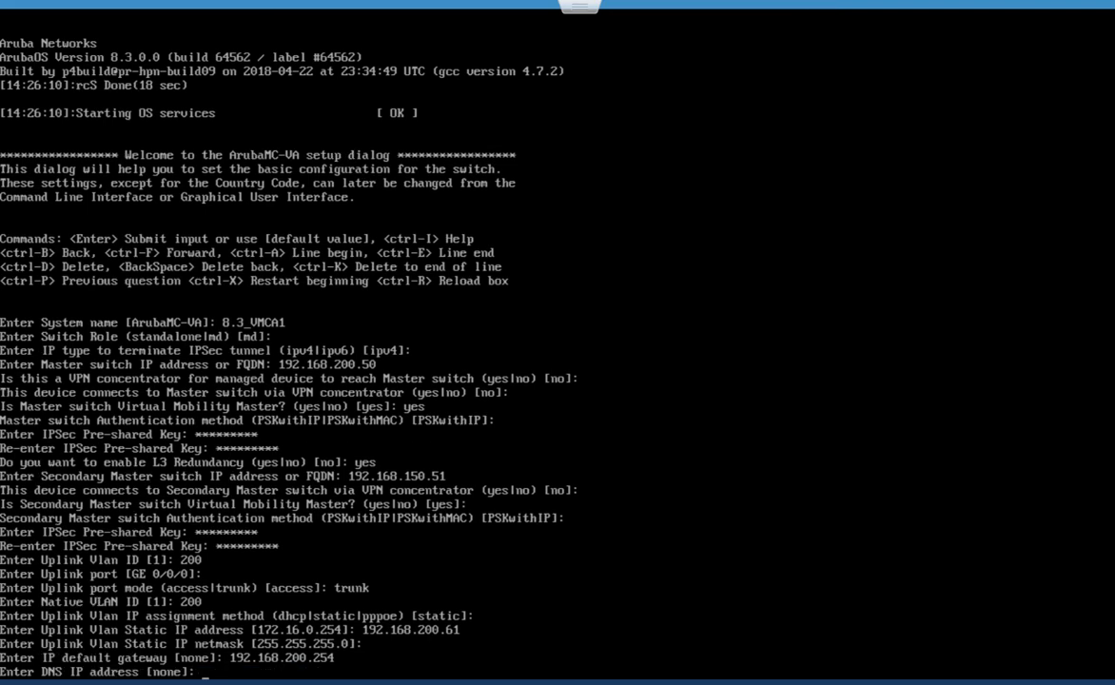
text(192.168.100.2)
key(Return)
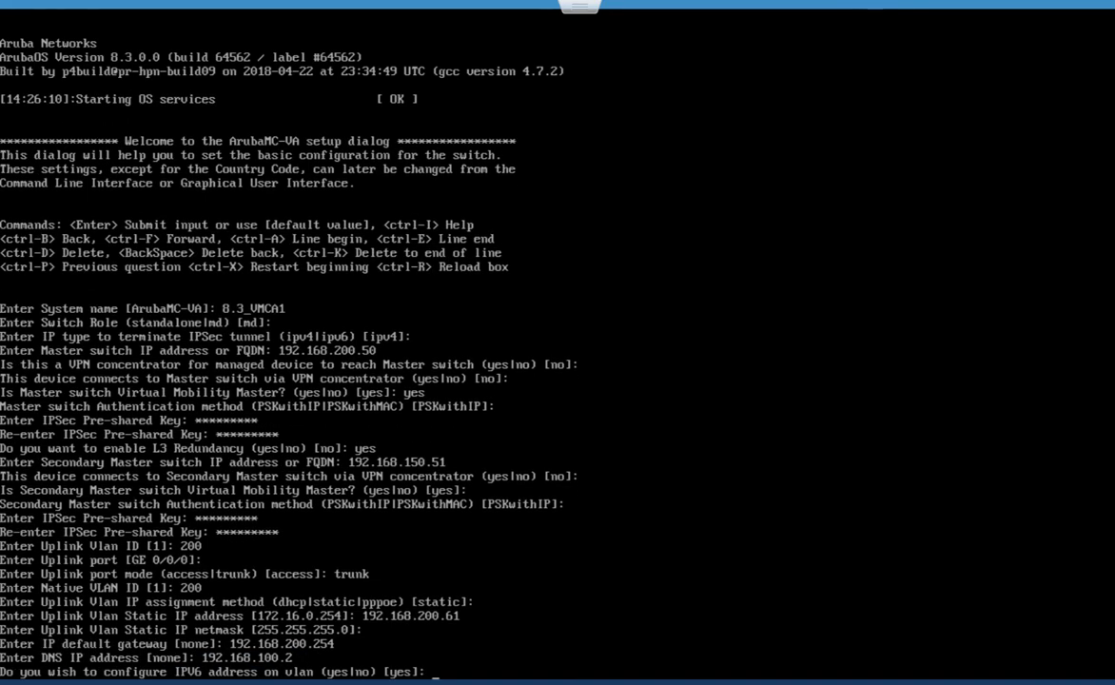
text(no)
key(Return)
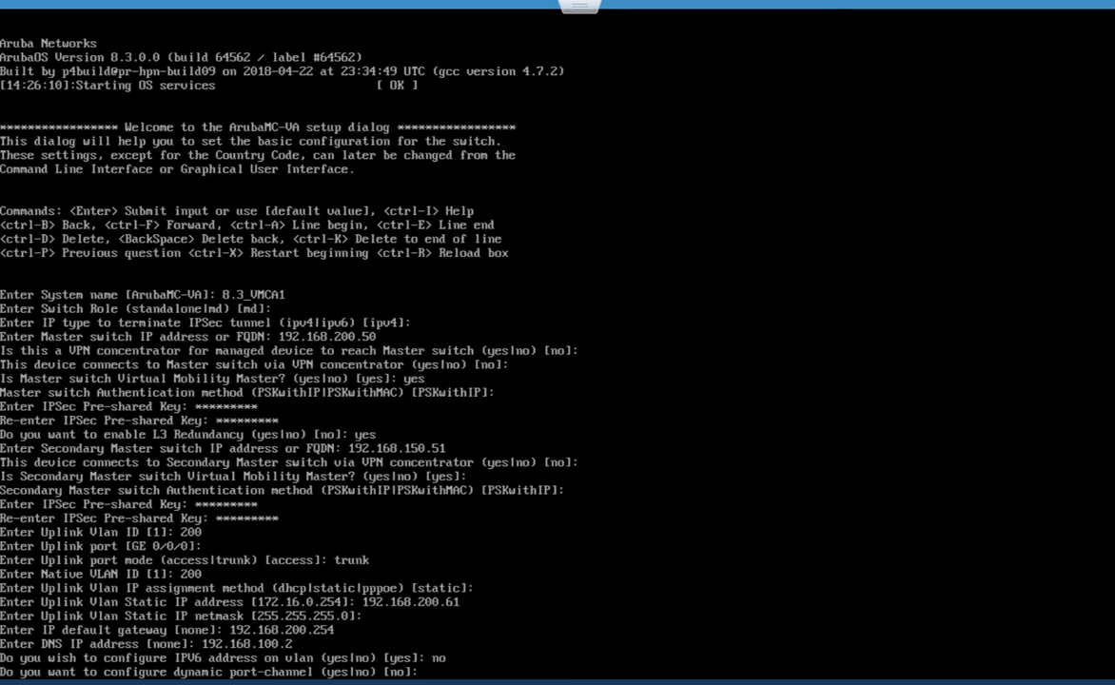
- Skip port-channel, set country US, time zone America/Denver and UTC time 14:32:30
key(Return)
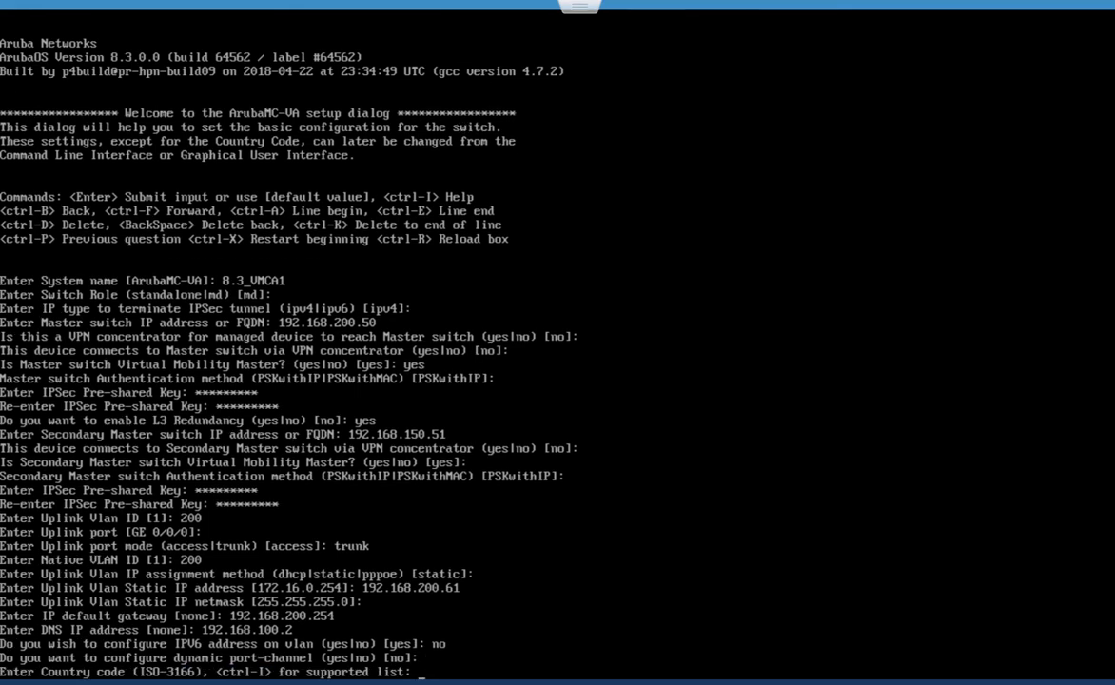
text(US)
key(Return)
text(yes|no)?: yes)
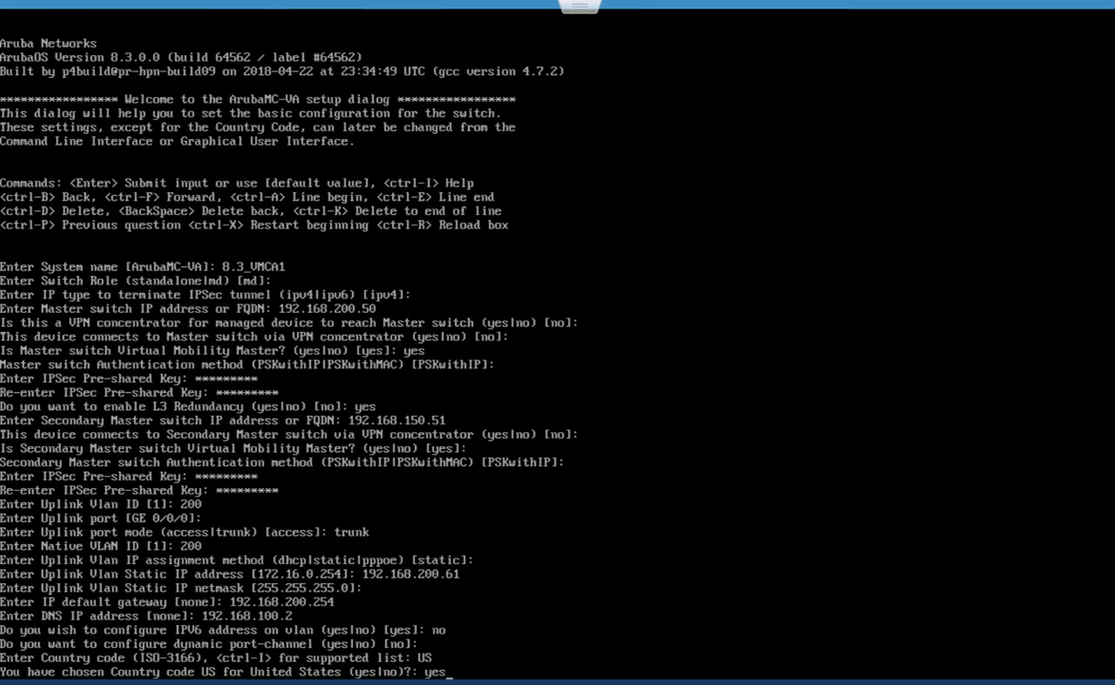
key(Return)
text(A)
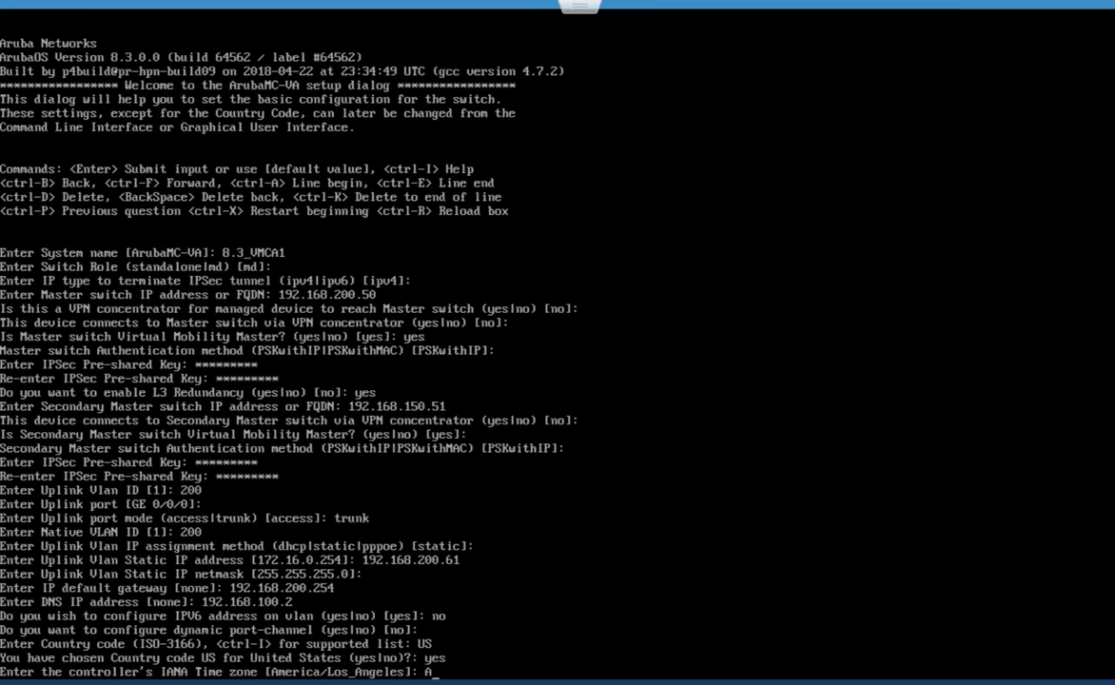
text(merica/Denver)
key(Return)
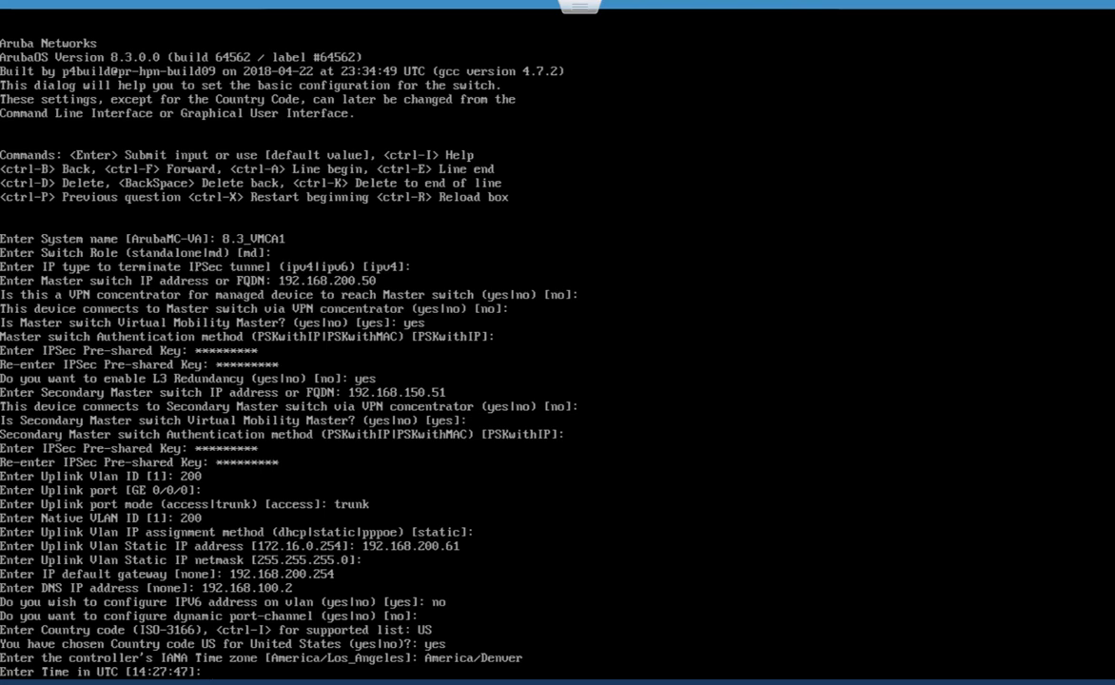
text(14:32:30)
key(Return)
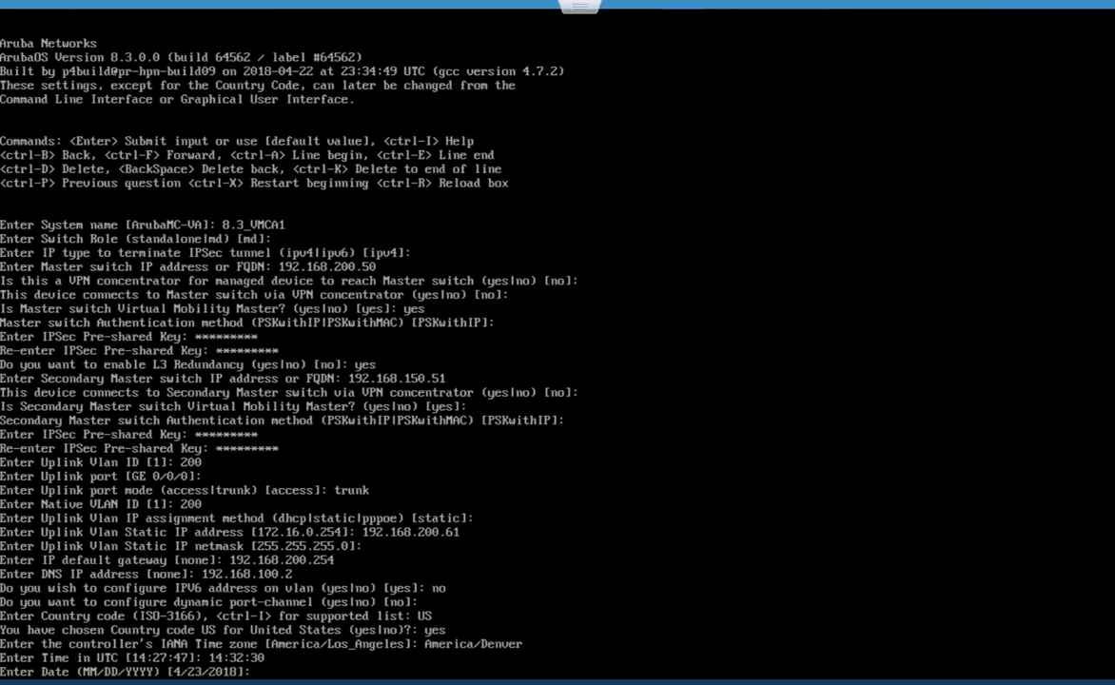
- Keep the default date and create the admin account with a confirmed password
key(Return)
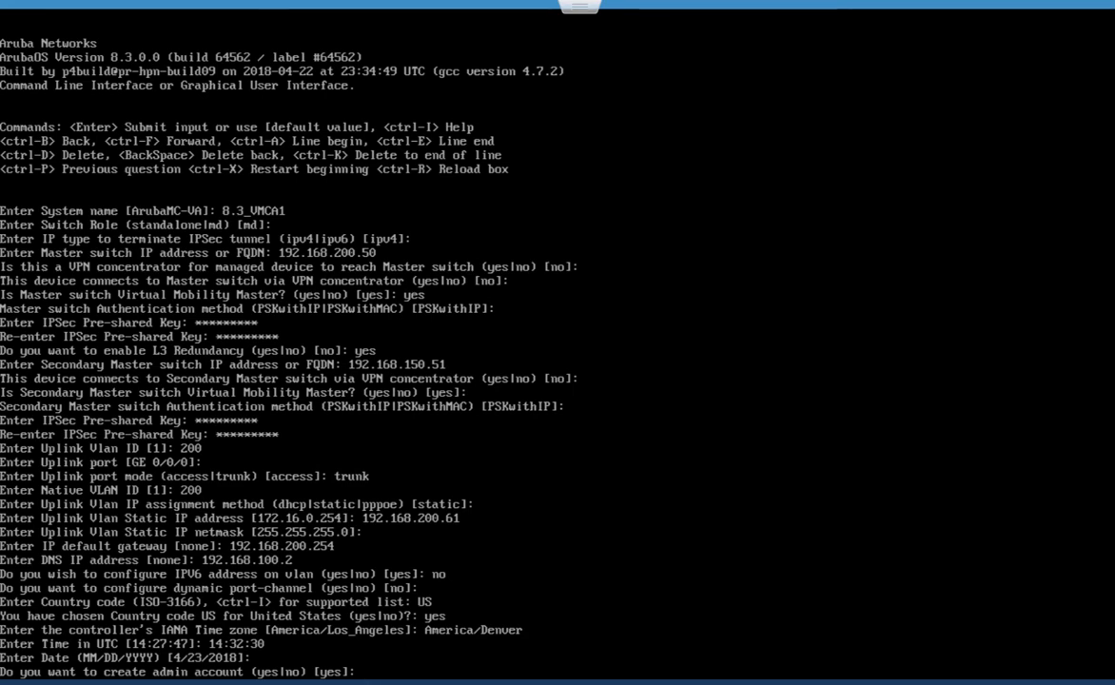
text(yes)
key(Return)
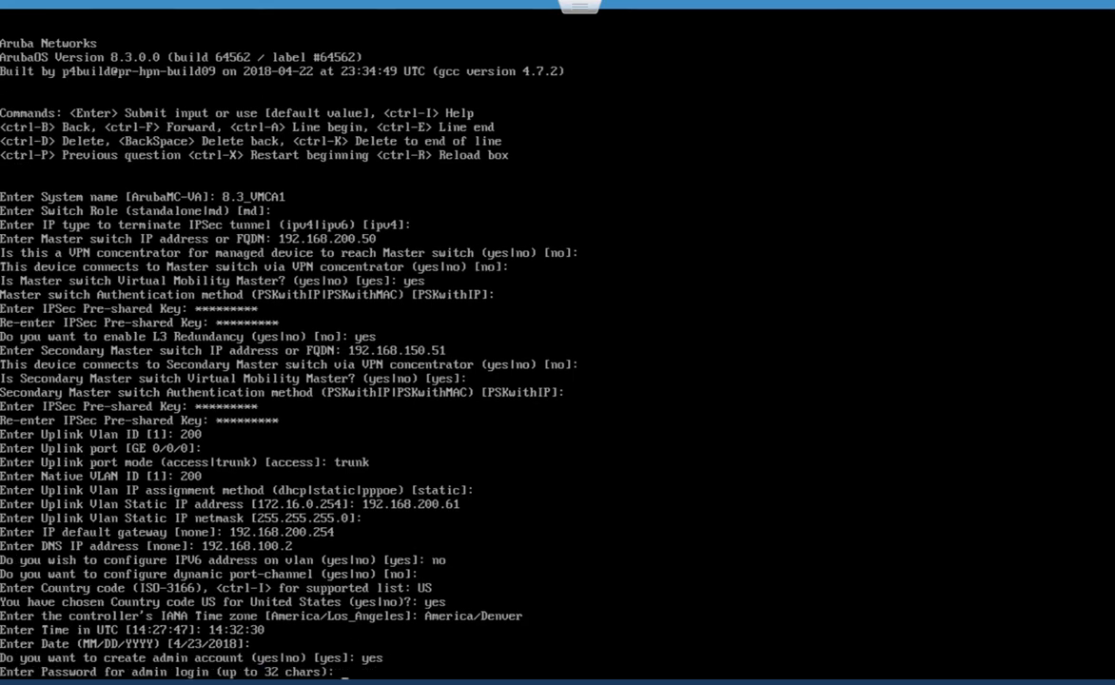
text(*********)
key(Return)
text(*********)
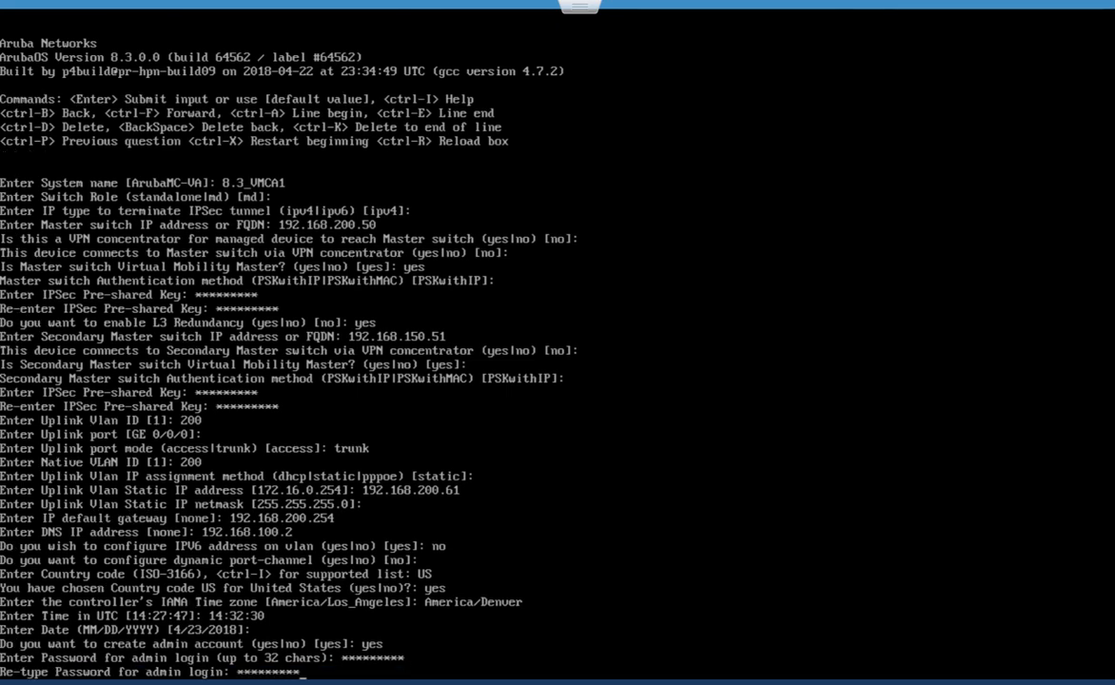
key(Return)
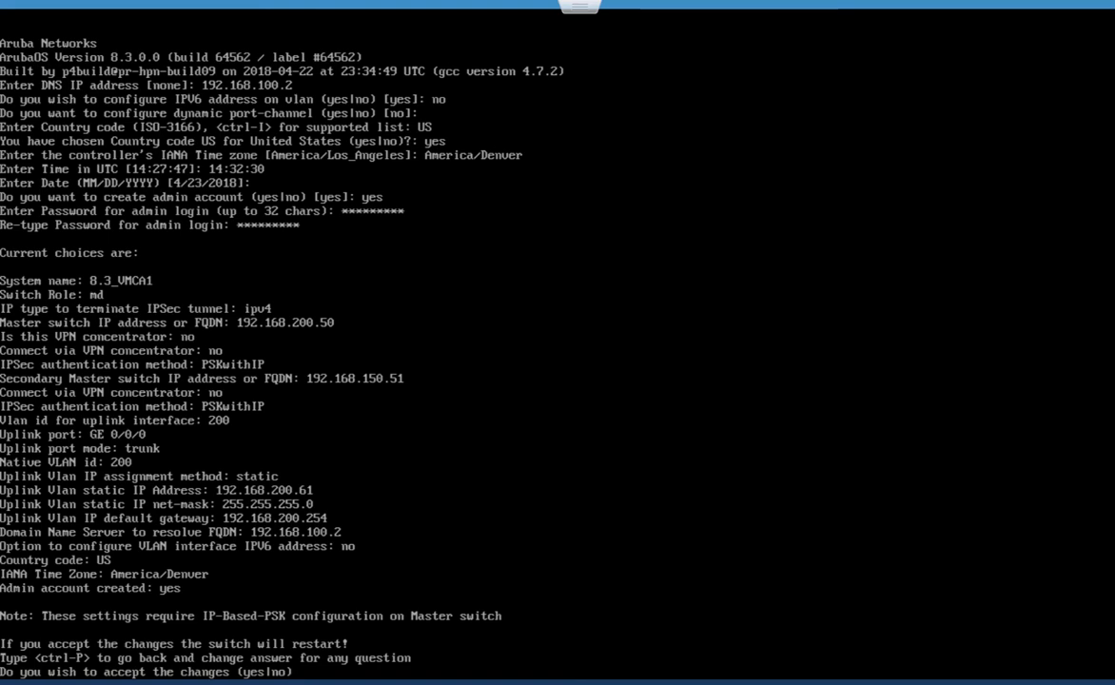
- Reject the summary with no, enter a test system name, then restart the dialog with Ctrl-X
text(no)
key(Return)
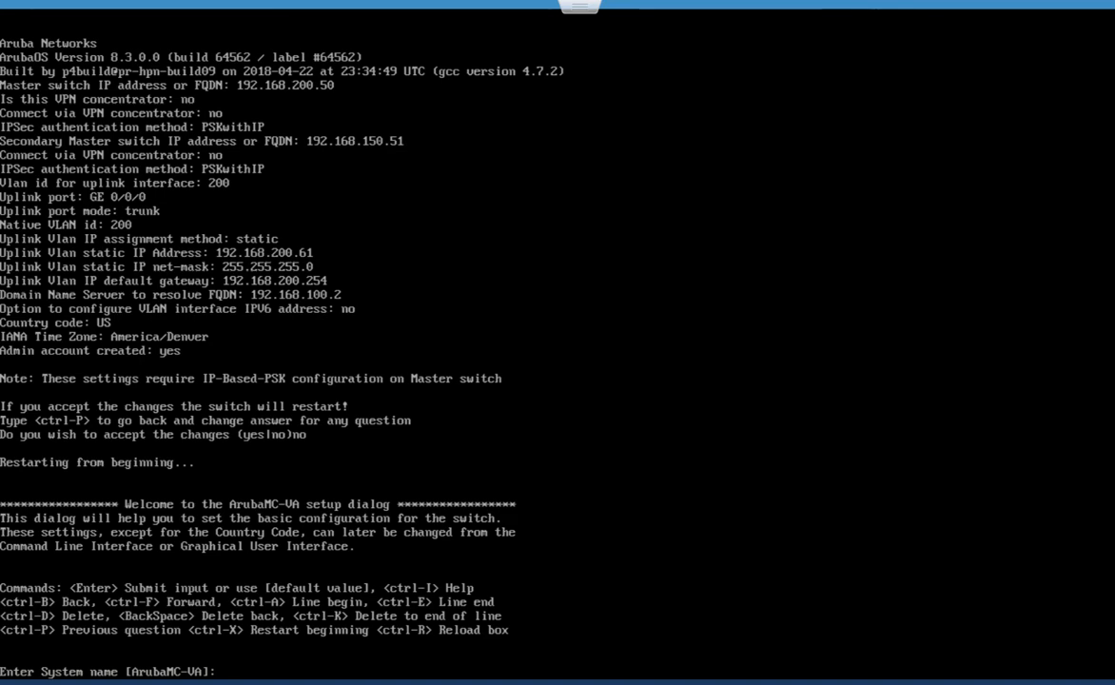
text(ksjdkjsdkjksjdkjsd)
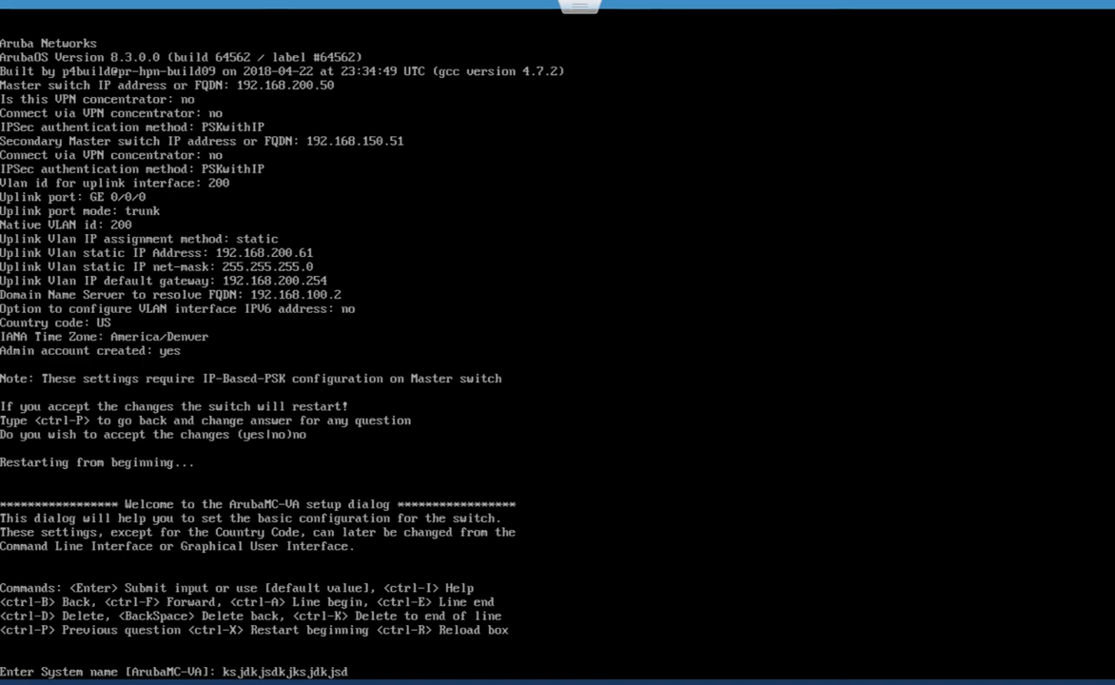
key(Return)
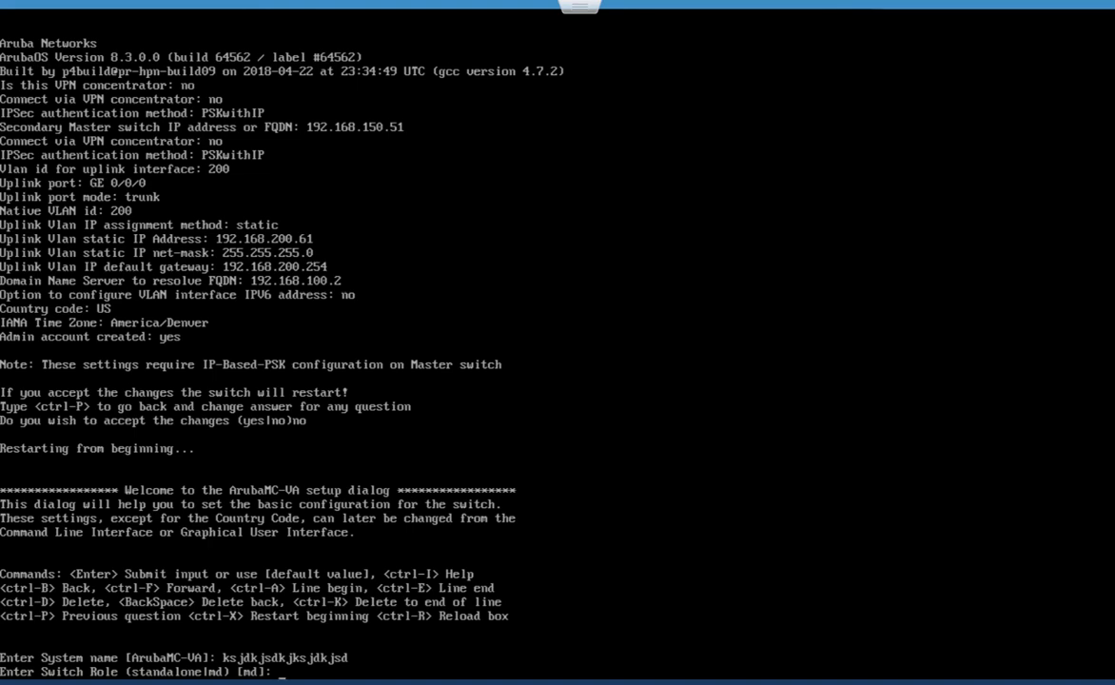
key(ctrl+x)
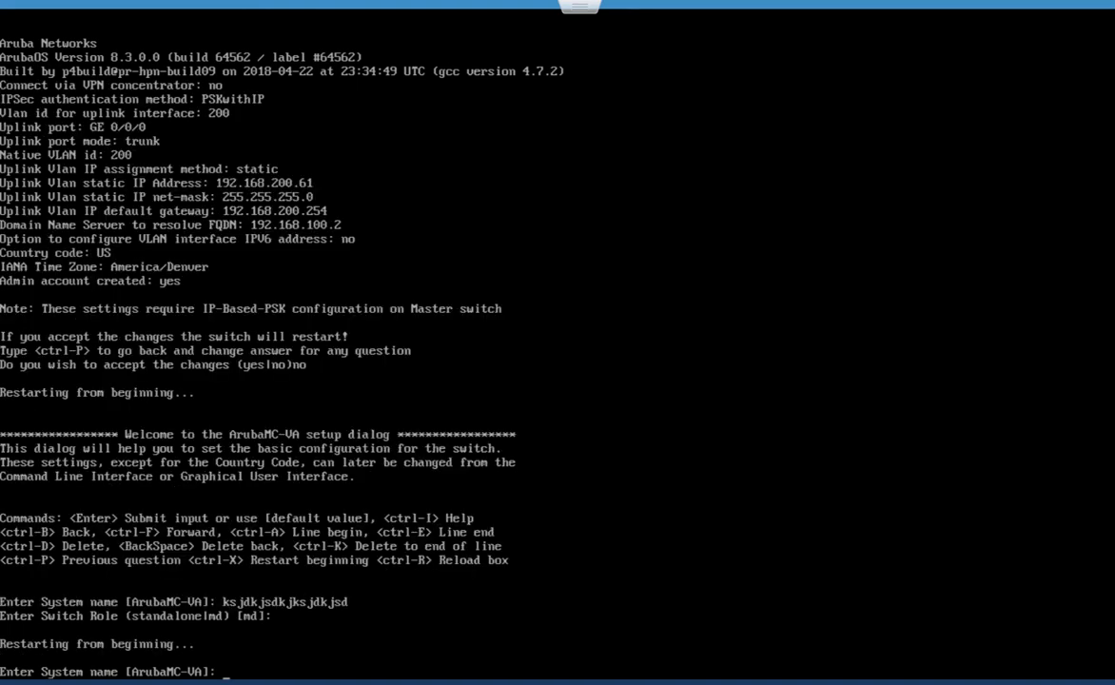